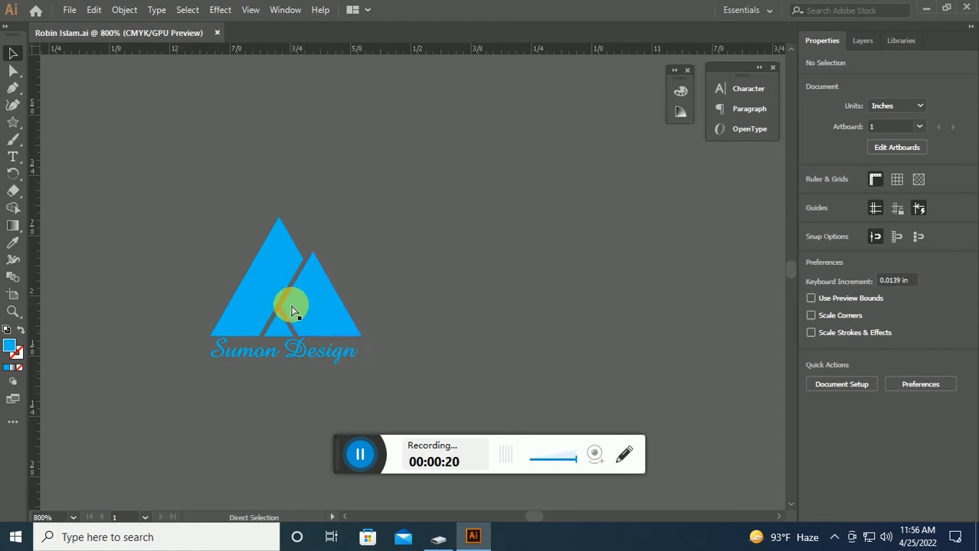
scroll(291, 310, "up", 4)
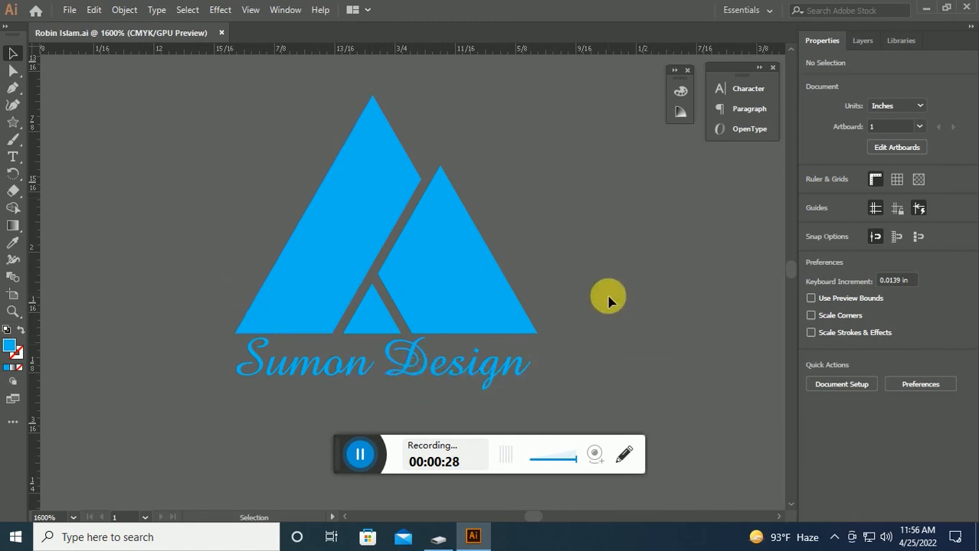
key("ctrl+minus")
key("ctrl+minus")
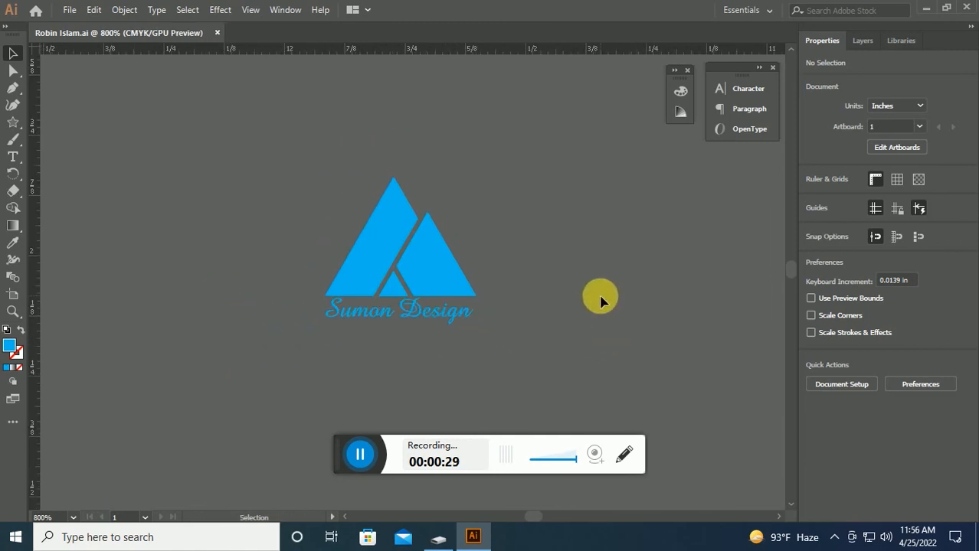
left_click(497, 268, "ctrl")
left_click(497, 268, "ctrl")
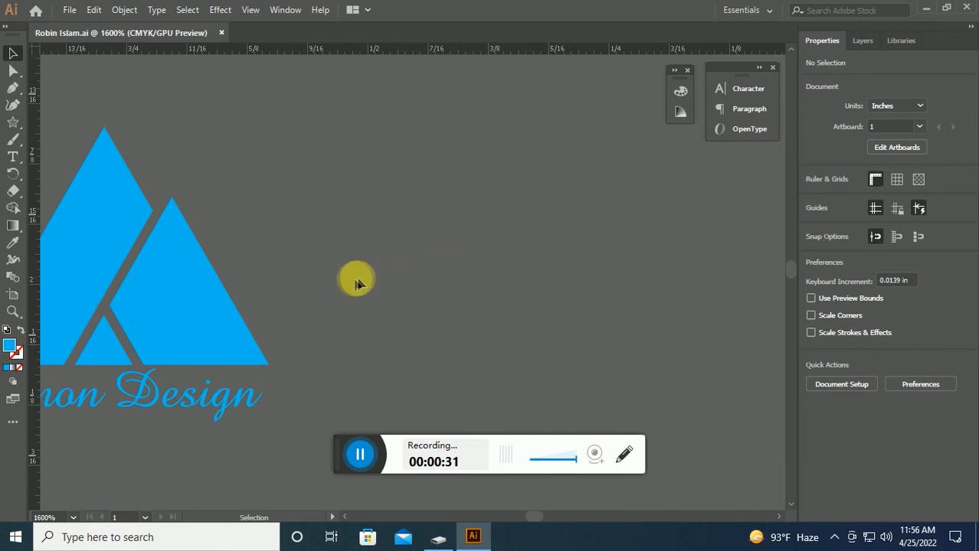
left_click_drag(318, 286, 499, 273)
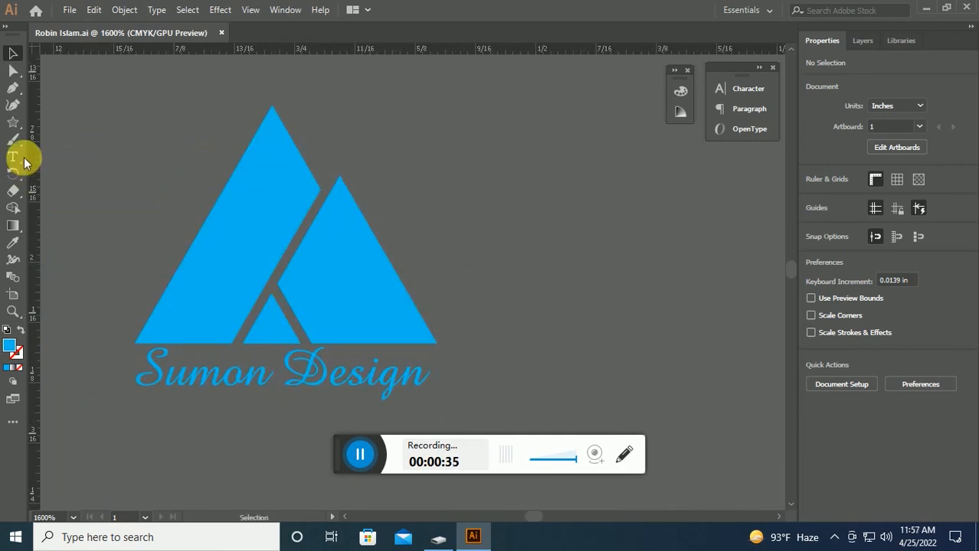
Create a three-pointed star with Radius 1 of 0.3472 in and Radius 2 of 0.6944 in beside the reference logo.
left_click(16, 124)
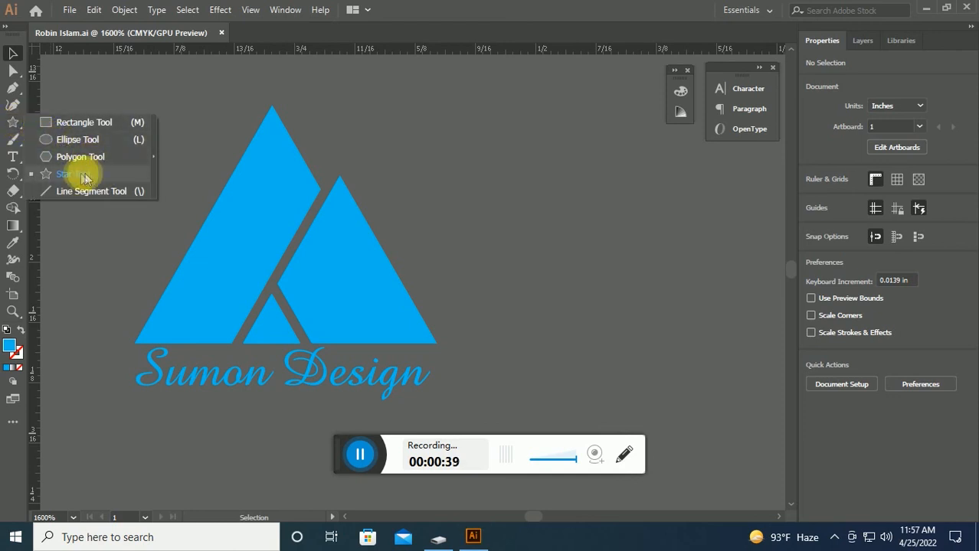
left_click(51, 173)
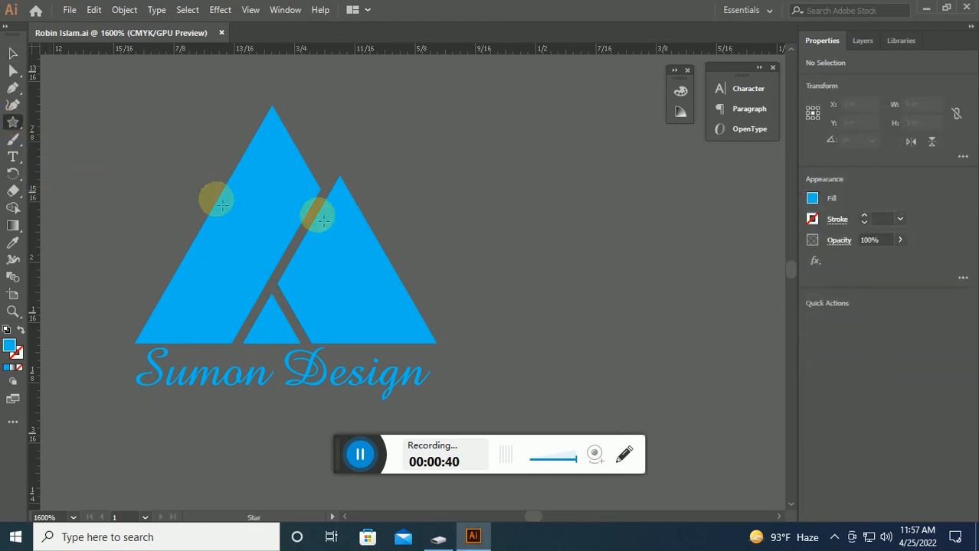
left_click(458, 228)
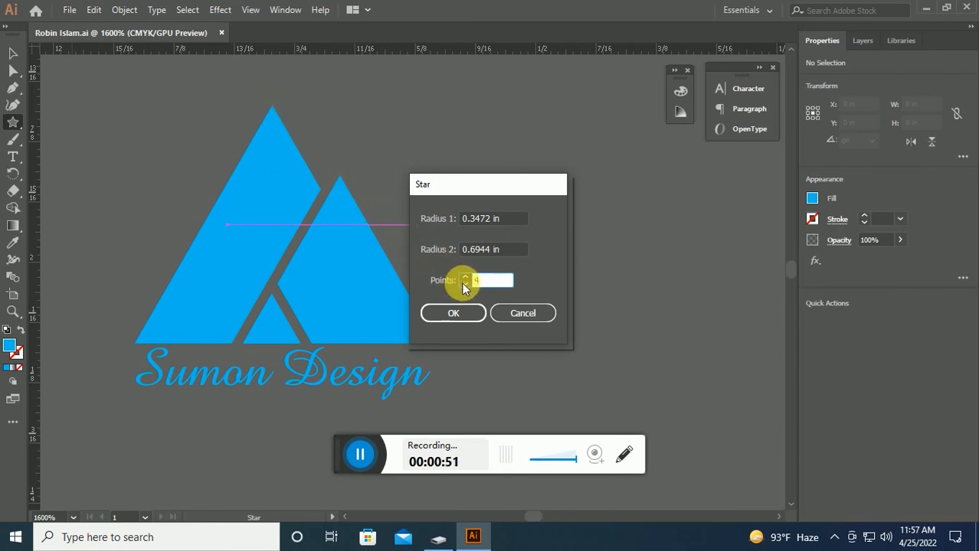
left_click(464, 284)
left_click(453, 313)
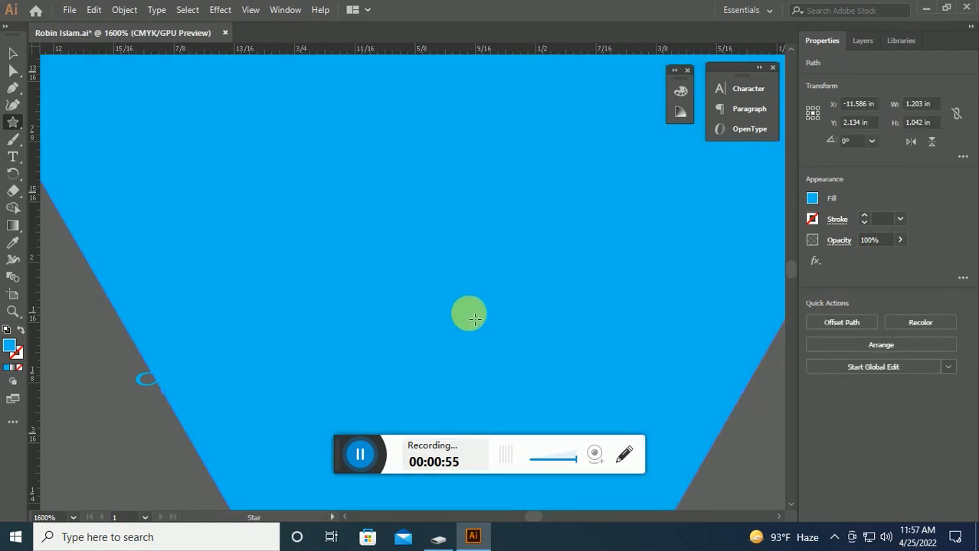
Flip the new triangle to point upward, scale it to about 0.309 × 0.268 in, and place it beside the blue logo.
key("ctrl+minus")
key("ctrl+minus")
key("ctrl+minus")
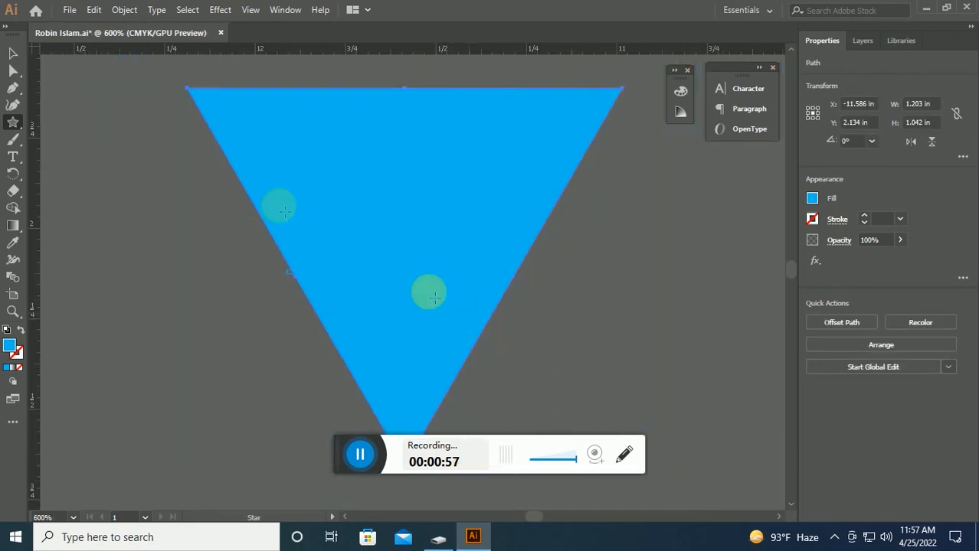
left_click(11, 52)
left_click_drag(190, 89, 507, 349)
left_click(494, 256, "ctrl")
left_click(492, 258, "ctrl")
left_click_drag(360, 284, 621, 299)
left_click_drag(521, 336, 503, 284)
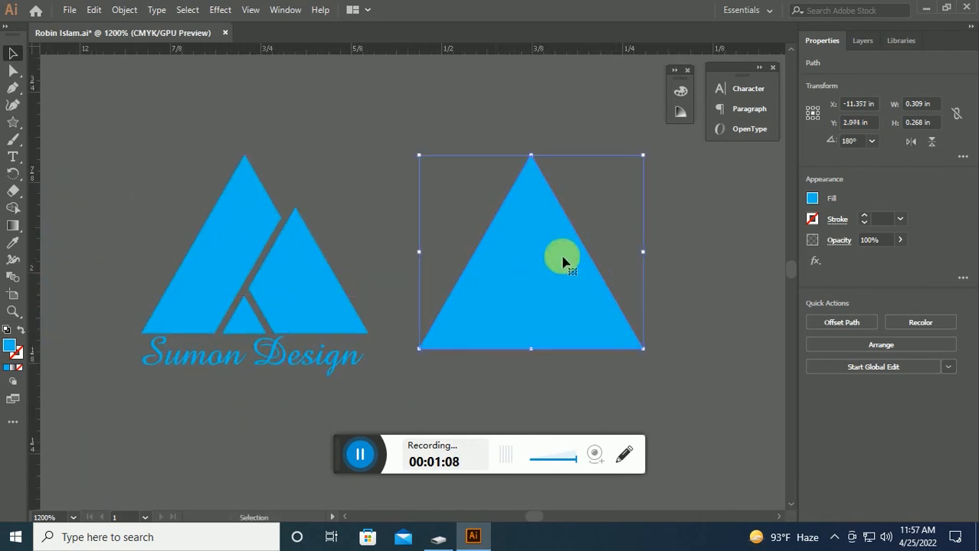
Fill the new triangle with green and scale it to about 0.278 × 0.241 in, level with the reference logo.
left_click(812, 200)
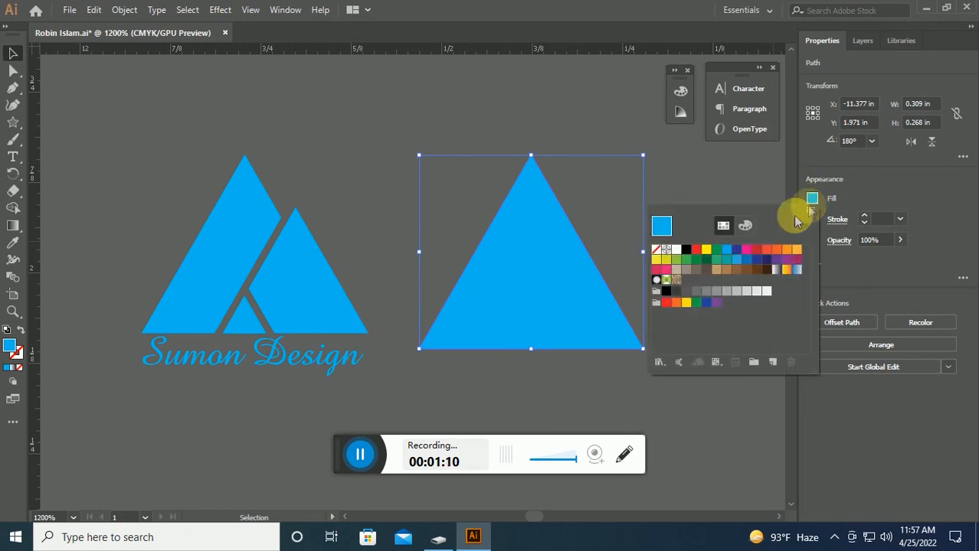
left_click(711, 250)
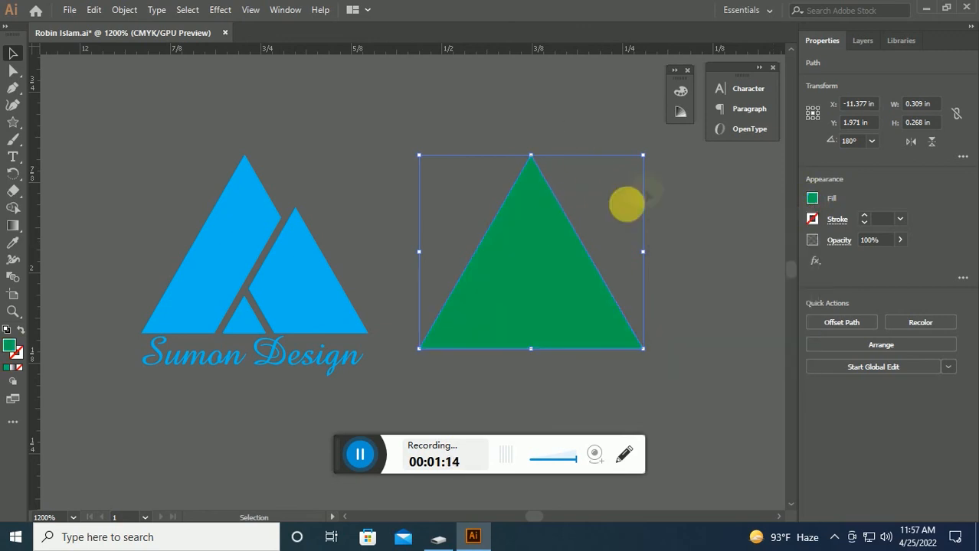
left_click_drag(644, 157, 620, 175)
left_click_drag(516, 298, 494, 284)
left_click(627, 287)
left_click(543, 305)
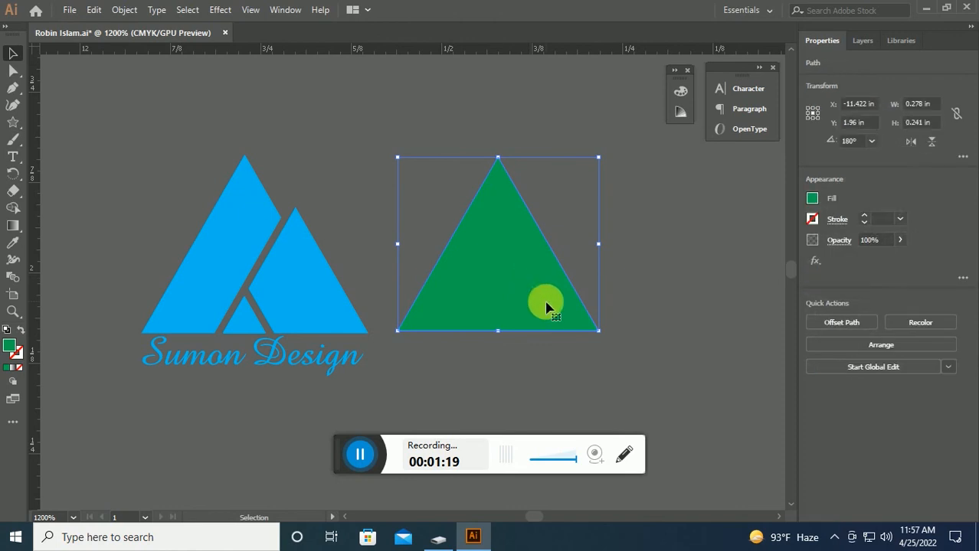
left_click(646, 301)
left_click(525, 285)
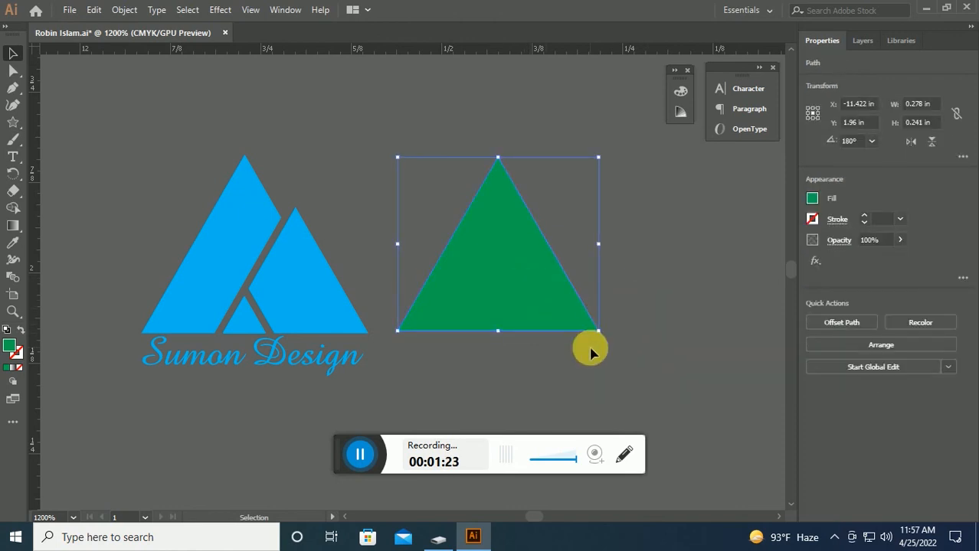
Duplicate the green triangle and scale the copy to about 0.197 × 0.171 in, overlapping the original's right side on the same baseline.
key("a")
key("v")
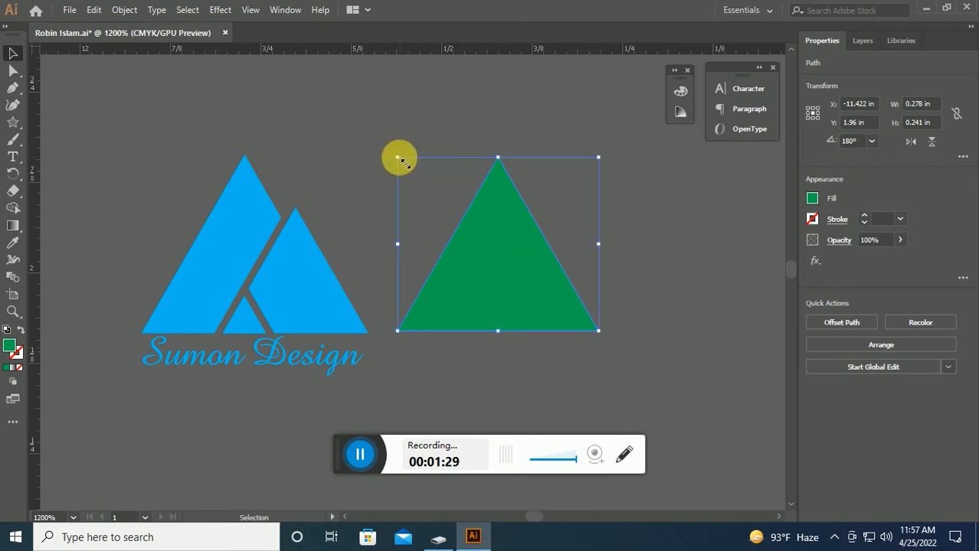
left_click_drag(398, 158, 435, 222)
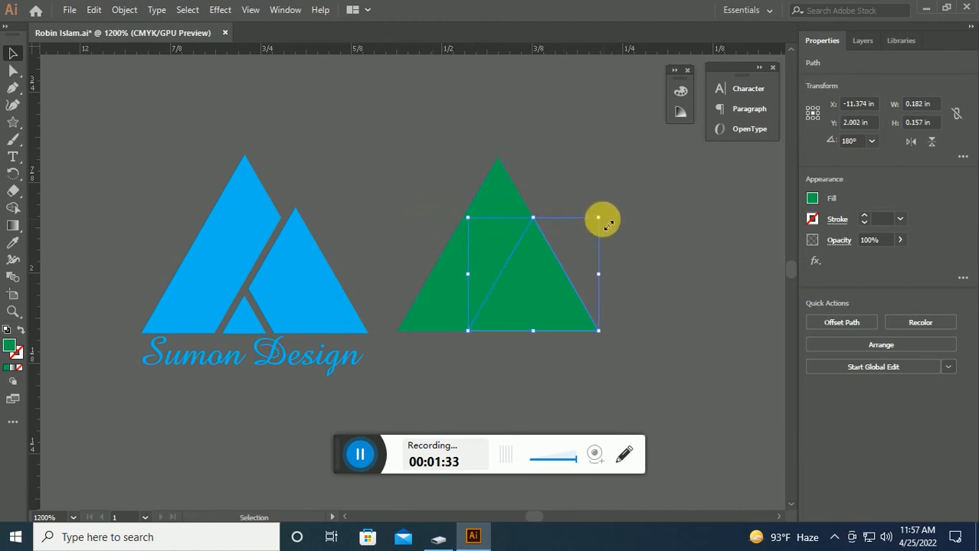
left_click_drag(604, 222, 632, 211)
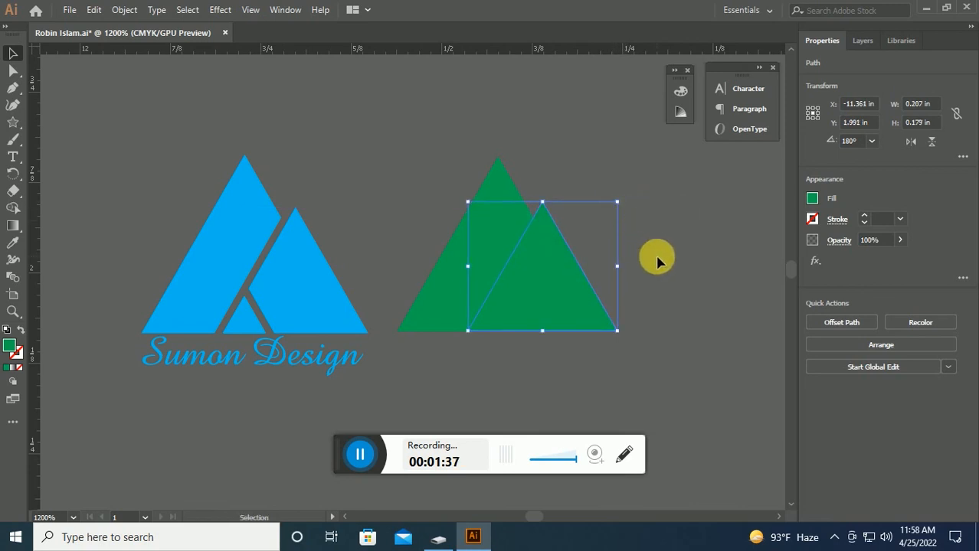
left_click_drag(467, 202, 485, 217)
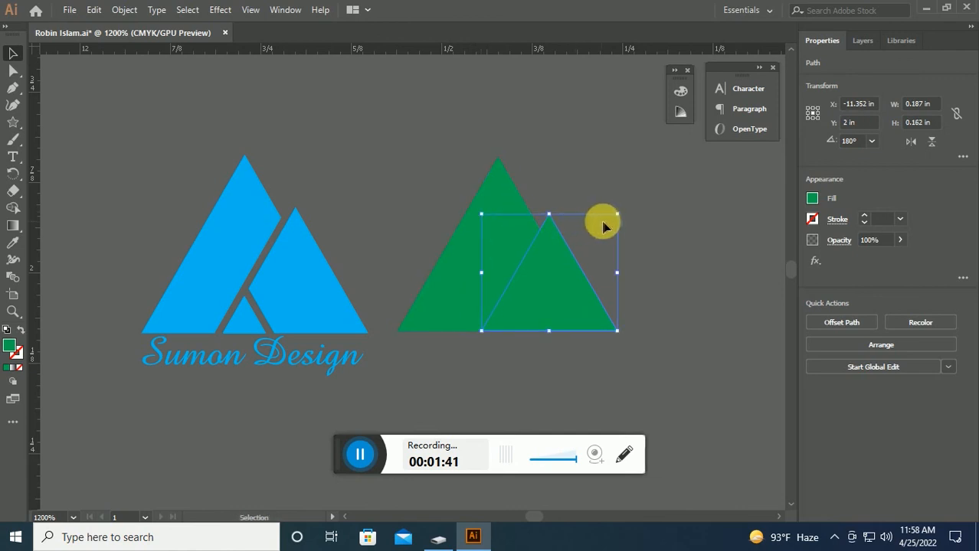
left_click_drag(622, 219, 640, 212)
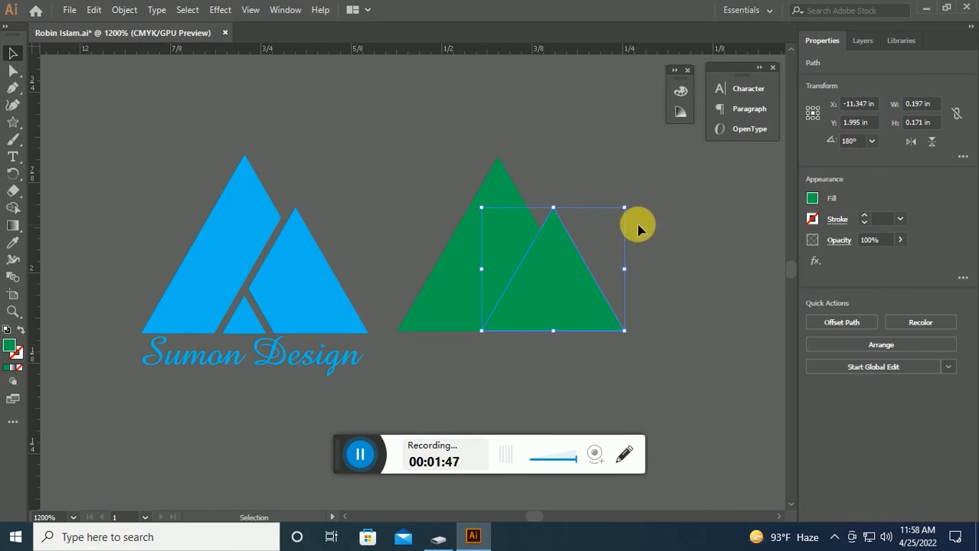
Fill the smaller overlapping triangle with orange-red and deselect it.
left_click(677, 259)
left_click(553, 301)
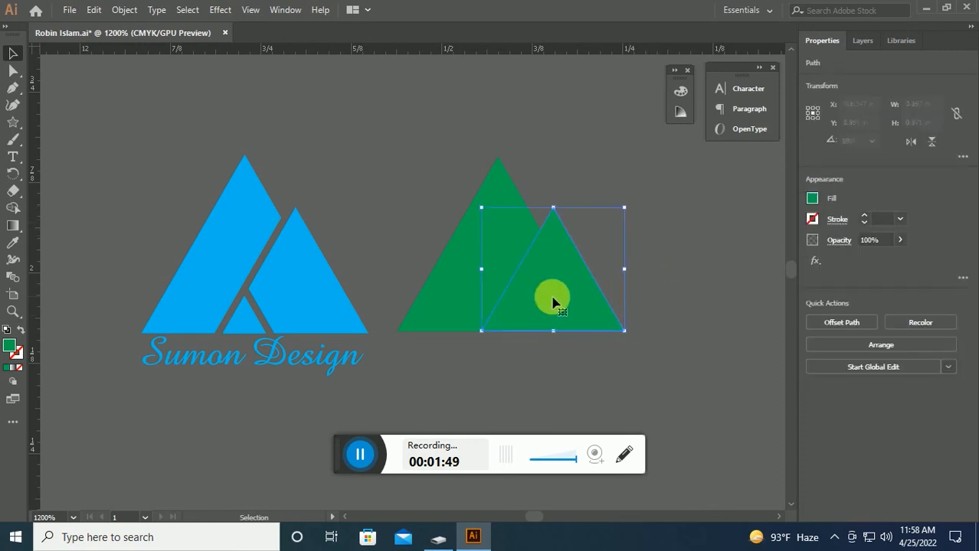
left_click(812, 198)
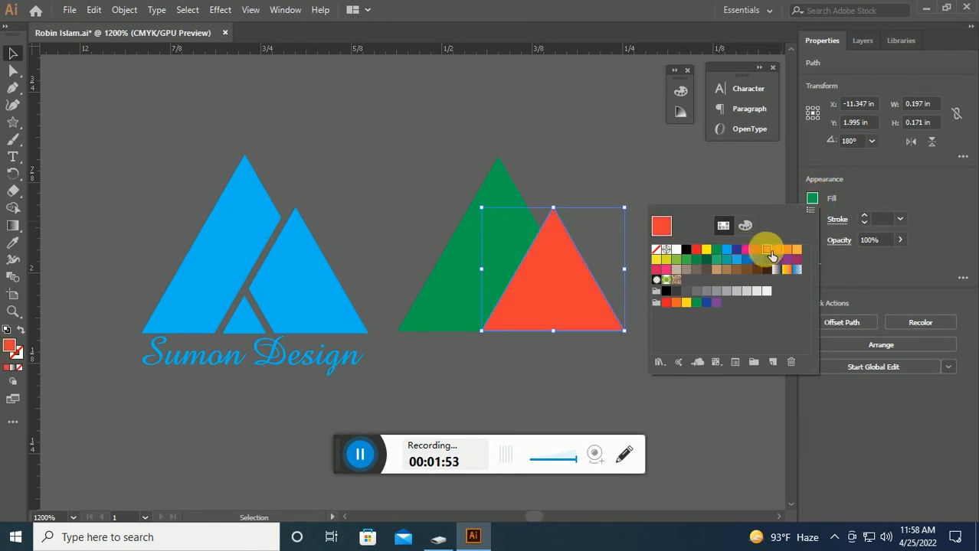
left_click(588, 162)
left_click(572, 164)
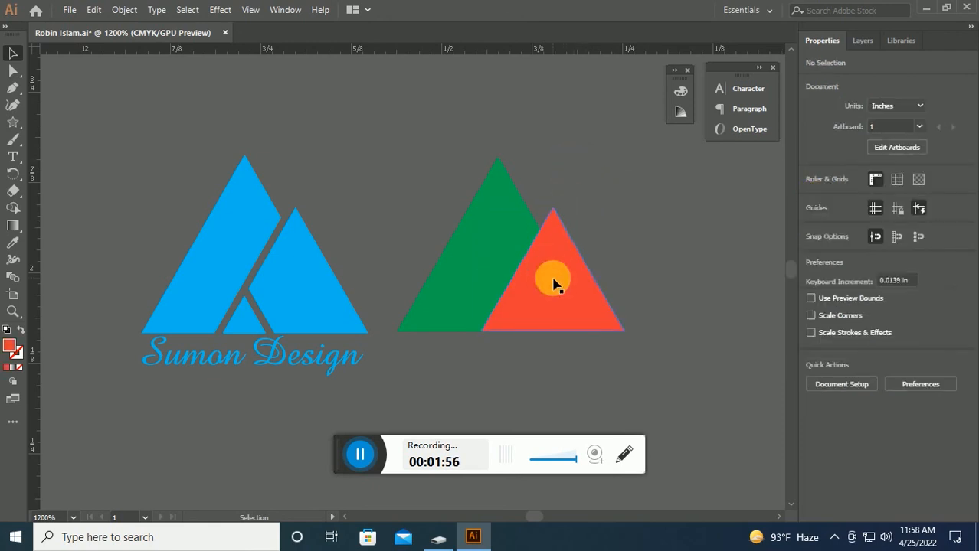
left_click(245, 321)
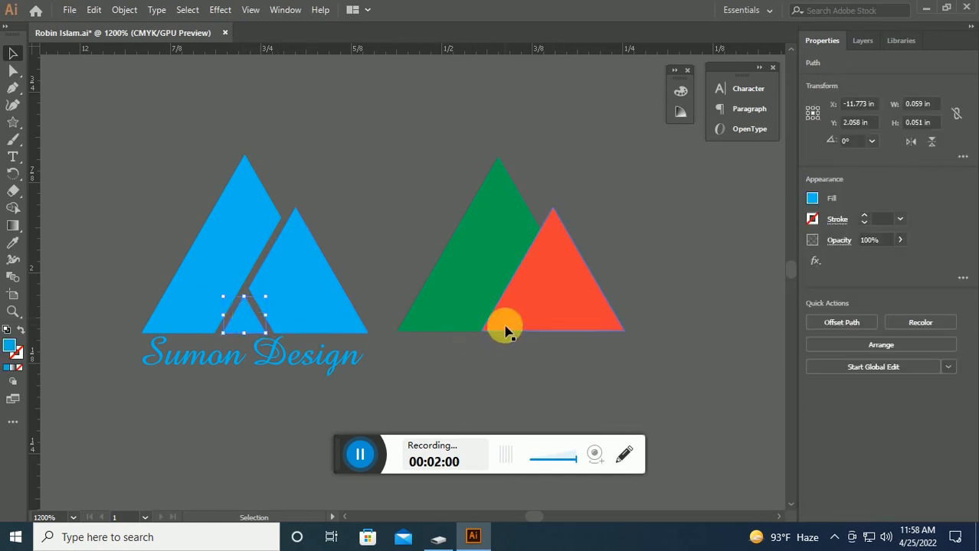
left_click(399, 159)
left_click(488, 213)
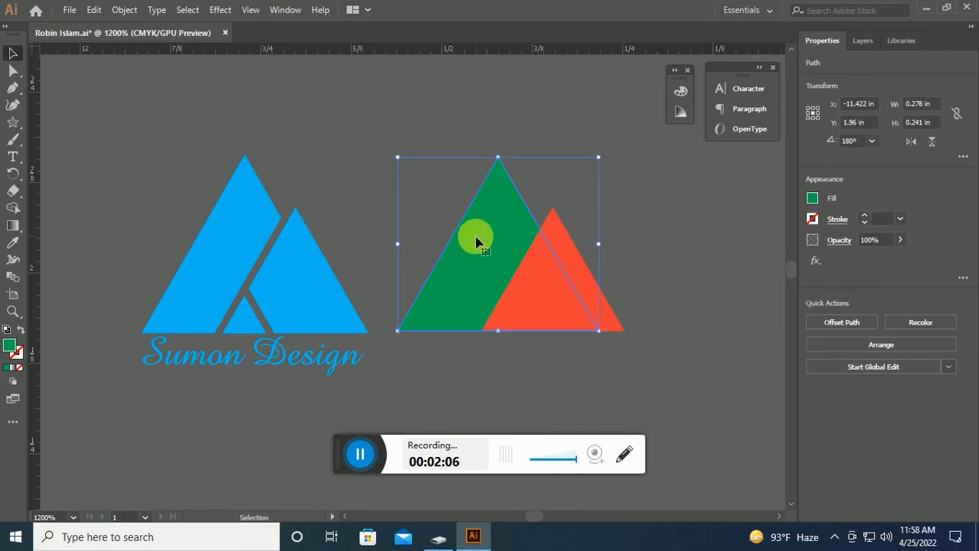
left_click_drag(397, 158, 442, 253)
left_click_drag(555, 305, 473, 393)
key("ctrl+z")
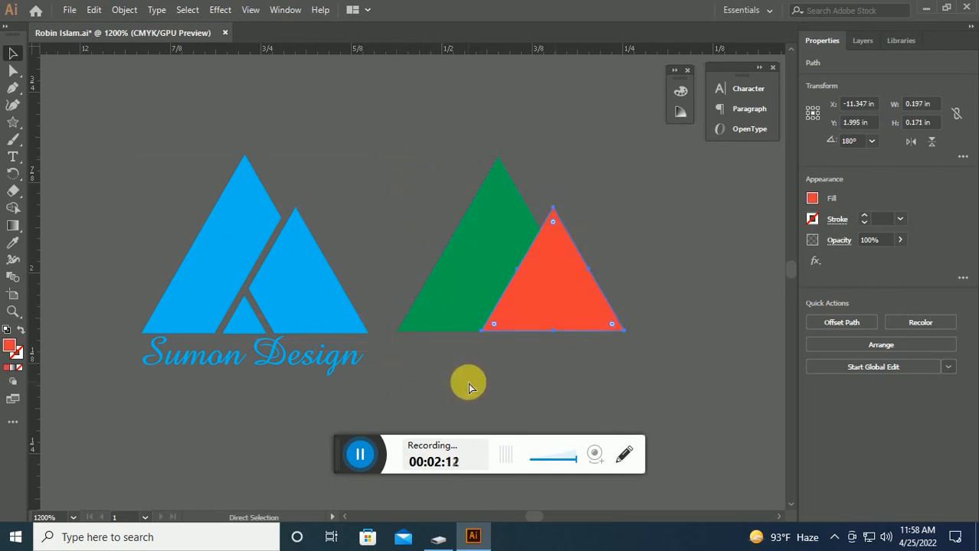
key("ctrl+z")
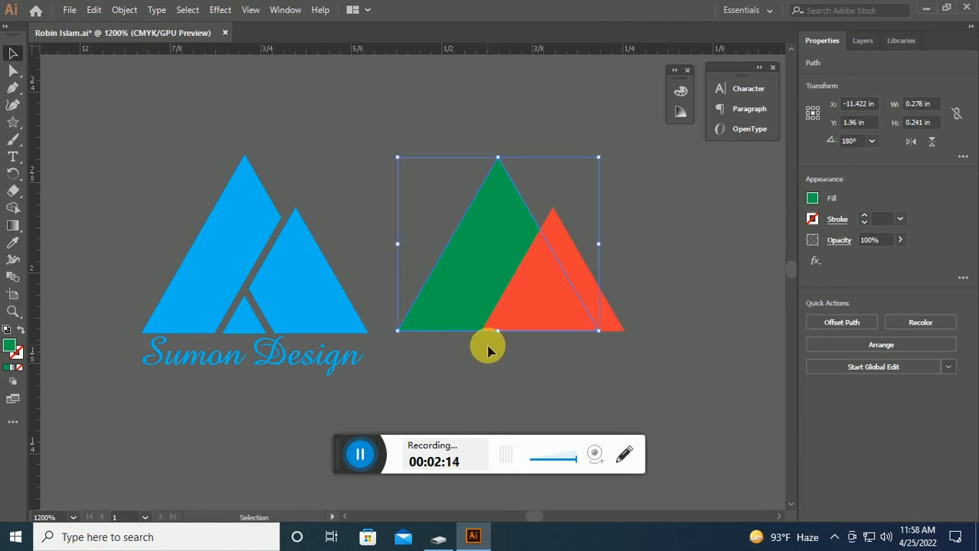
left_click_drag(482, 258, 419, 321)
key("ctrl+z")
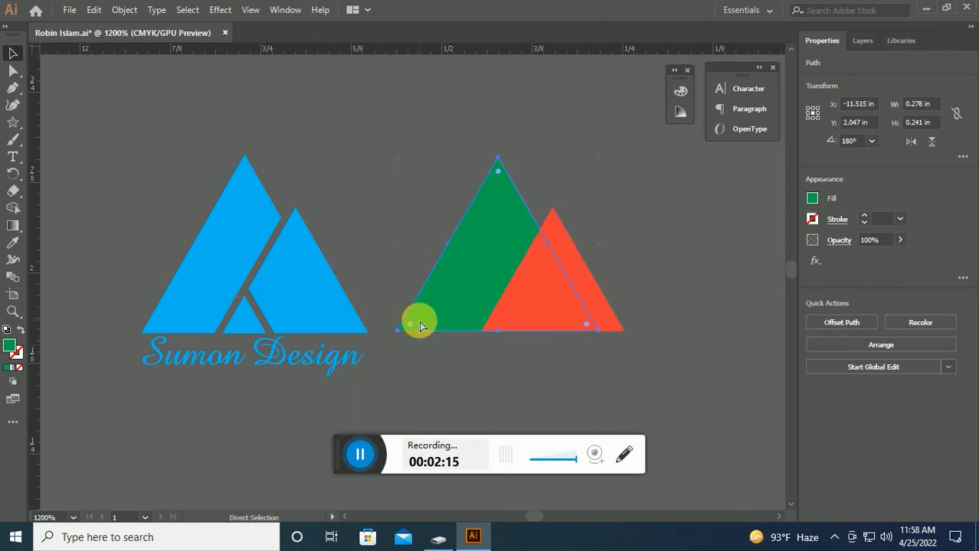
left_click(559, 284)
left_click_drag(557, 286, 635, 305)
key("a")
key("ctrl+z")
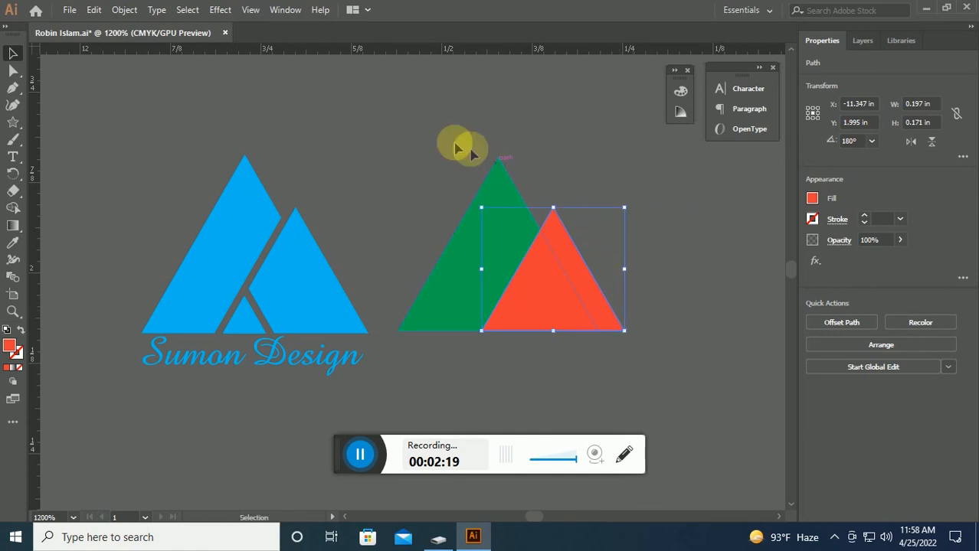
Duplicate the large green triangle, scale the copy to about 0.128 × 0.111 in below its left corner, and fill it with lighter green.
left_click(468, 179)
left_click(491, 210)
key("a")
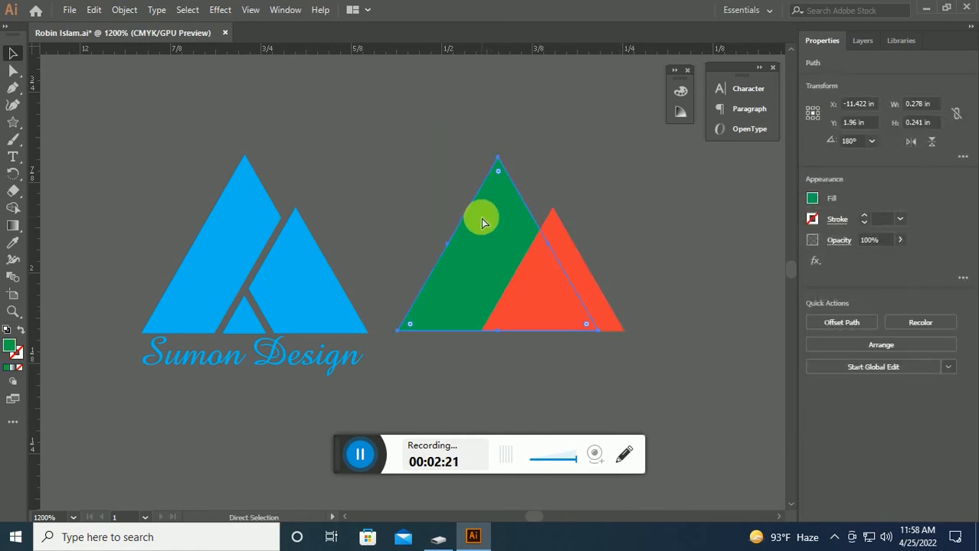
key("v")
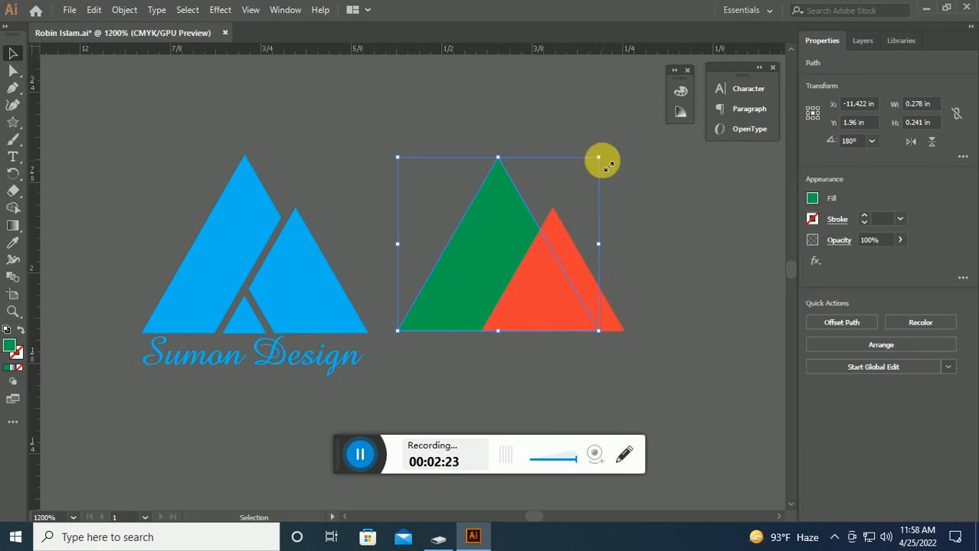
left_click_drag(601, 158, 494, 251)
key("Down")
key("Down")
key("Down")
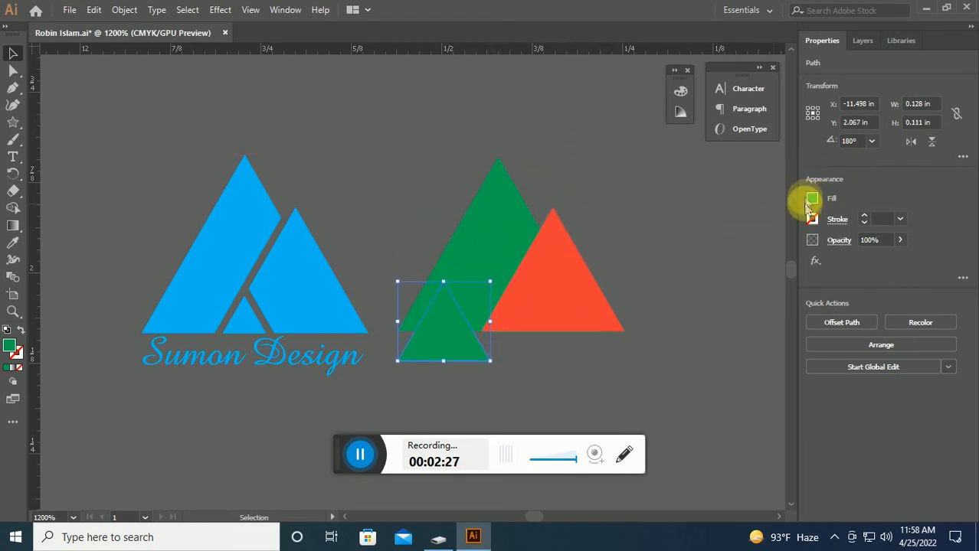
left_click(812, 199)
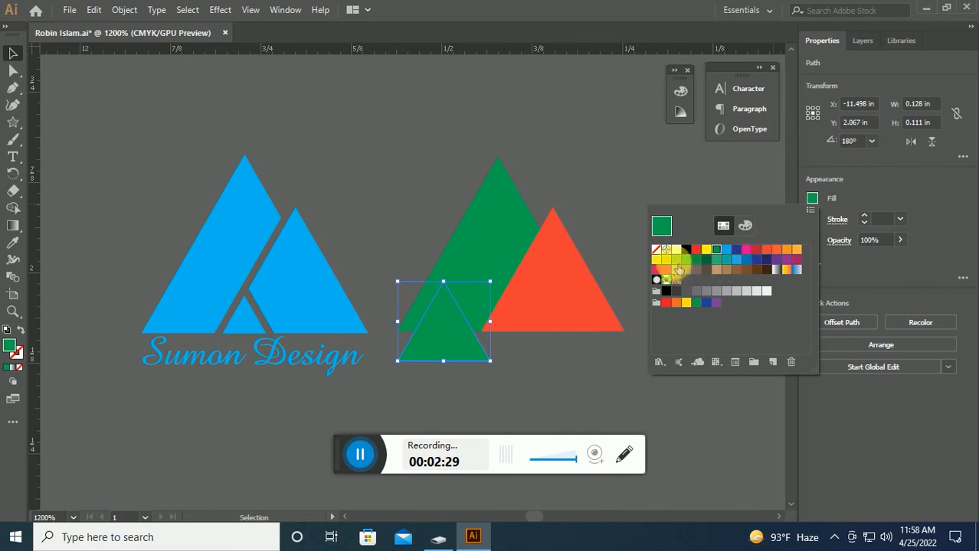
left_click(692, 264)
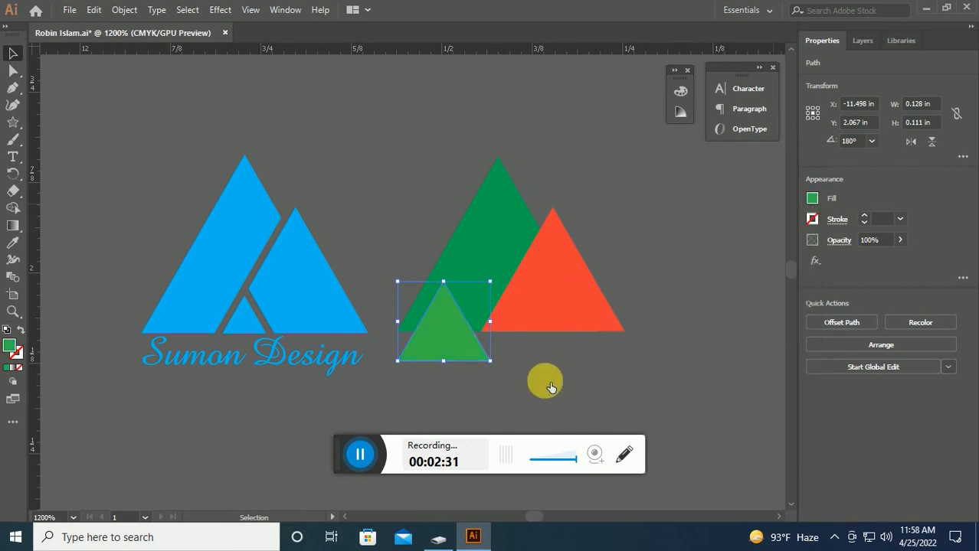
Move the small light green triangle so its lower-left corner meets the orange-red triangle's lower-left corner.
left_click_drag(443, 345, 644, 375)
left_click(516, 329)
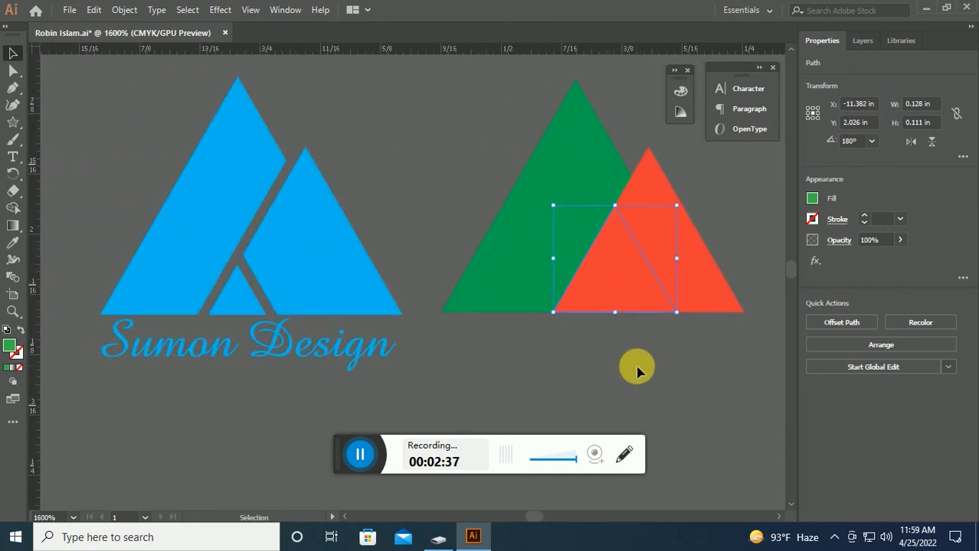
left_click(625, 307, "ctrl")
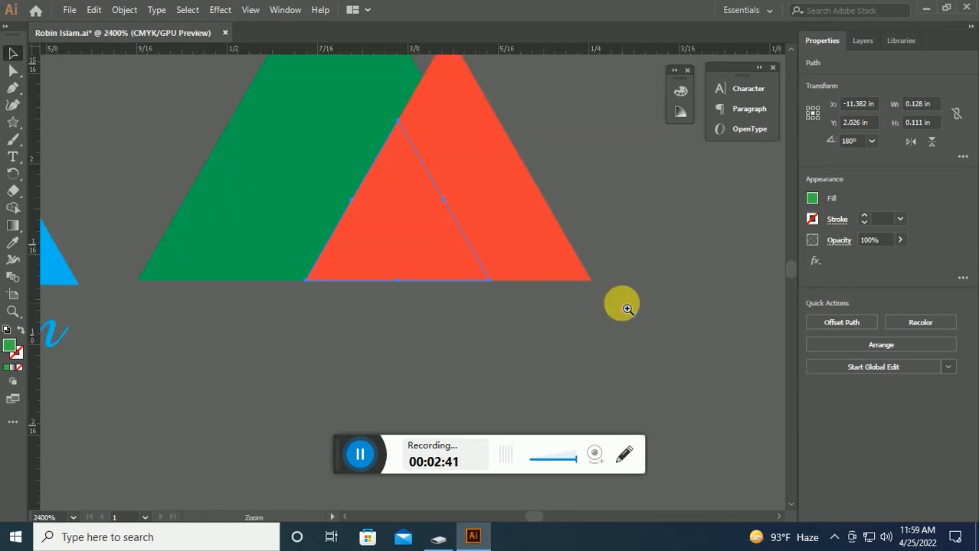
Undo the last move of the small light green triangle.
left_click_drag(497, 326, 577, 410)
left_click(473, 321)
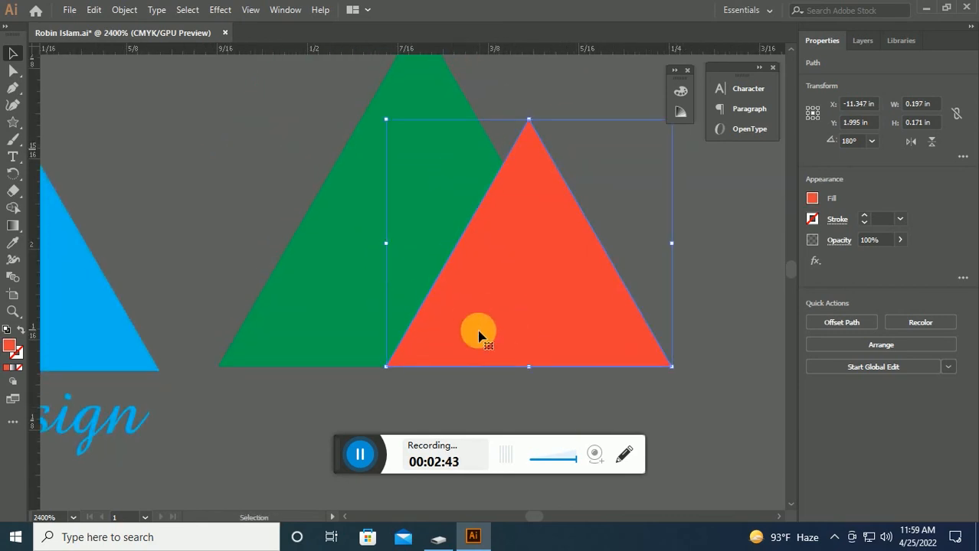
key("ctrl+z")
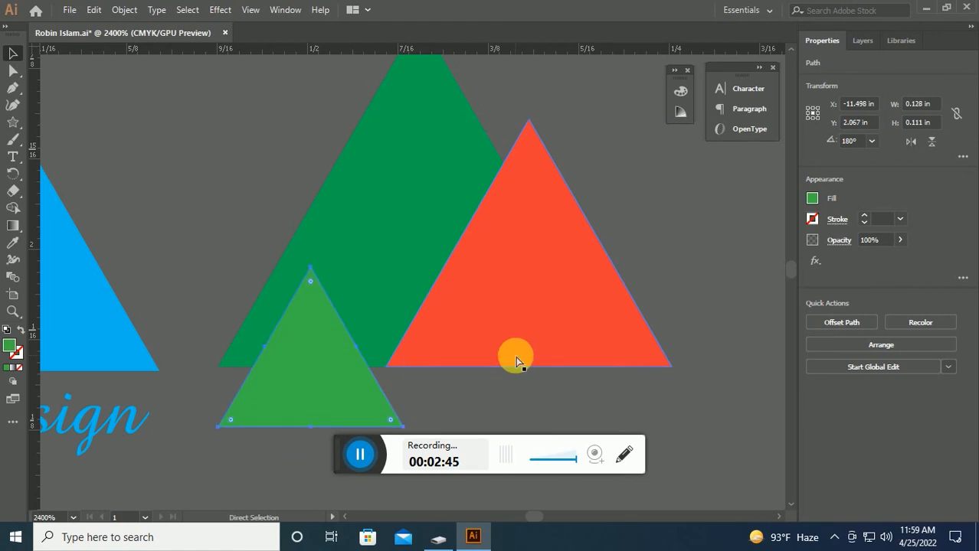
Enlarge the orange-red triangle proportionally to about 0.21 × 0.182 in, keeping its lower-right corner in place.
key("ctrl+minus")
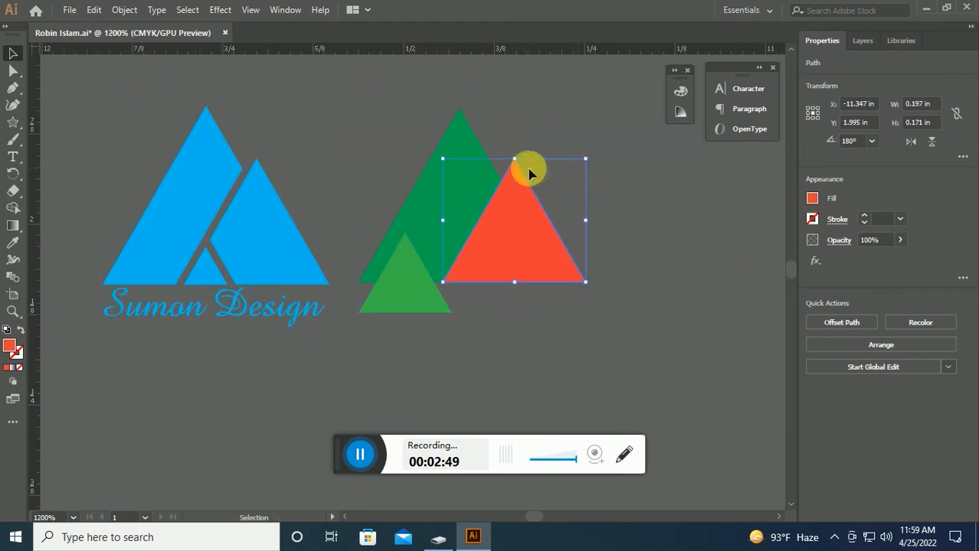
left_click_drag(508, 183, 432, 154)
left_click(536, 331)
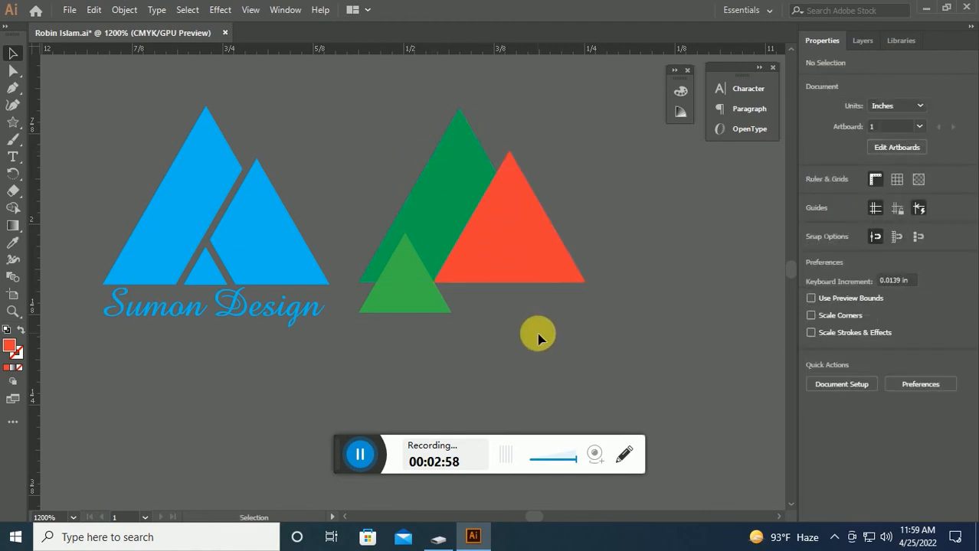
Try to place the small light green triangle in the orange-red triangle's lower-left corner, then undo the move.
left_click_drag(401, 304, 464, 273)
key("z")
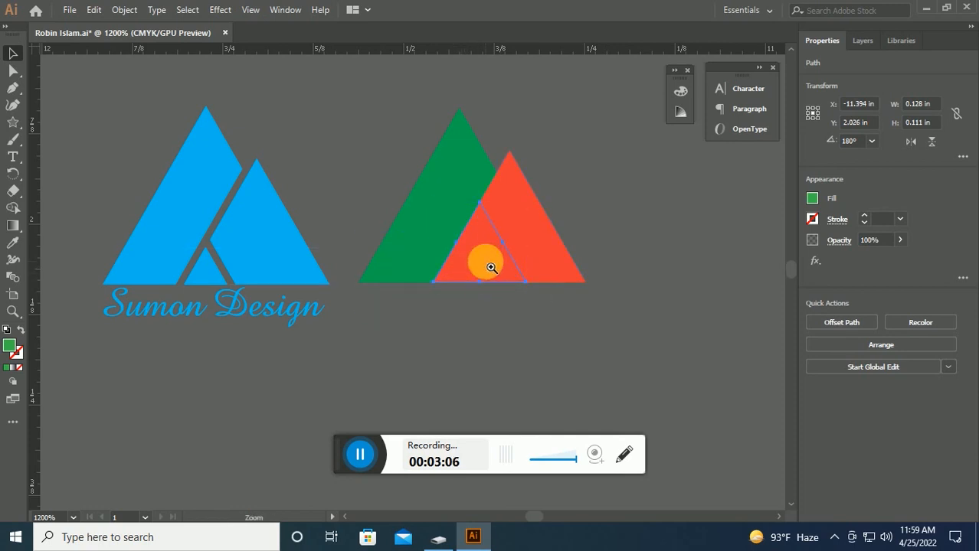
left_click(485, 266)
left_click(463, 324)
key("v")
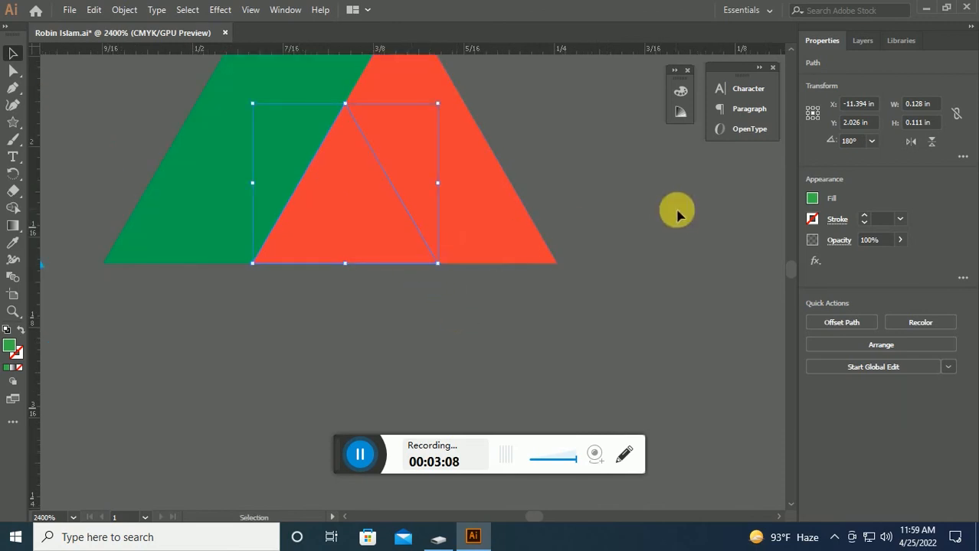
key("ctrl+z")
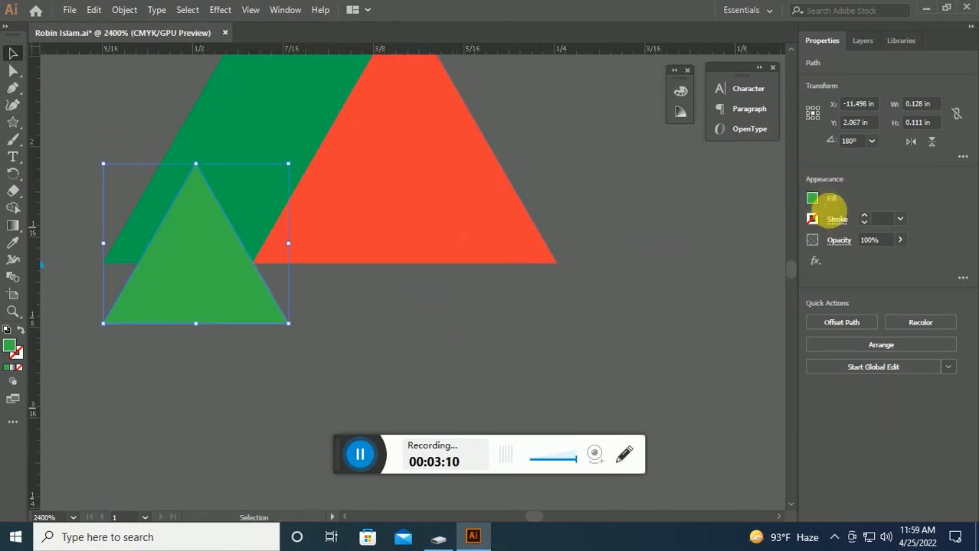
Fill the small light green triangle with purple.
left_click(813, 199)
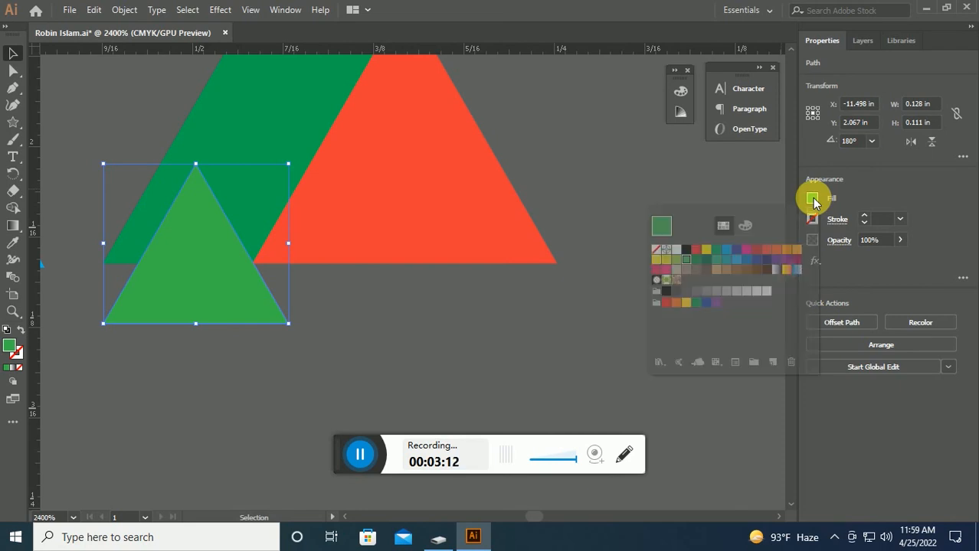
left_click(786, 263)
key("Escape")
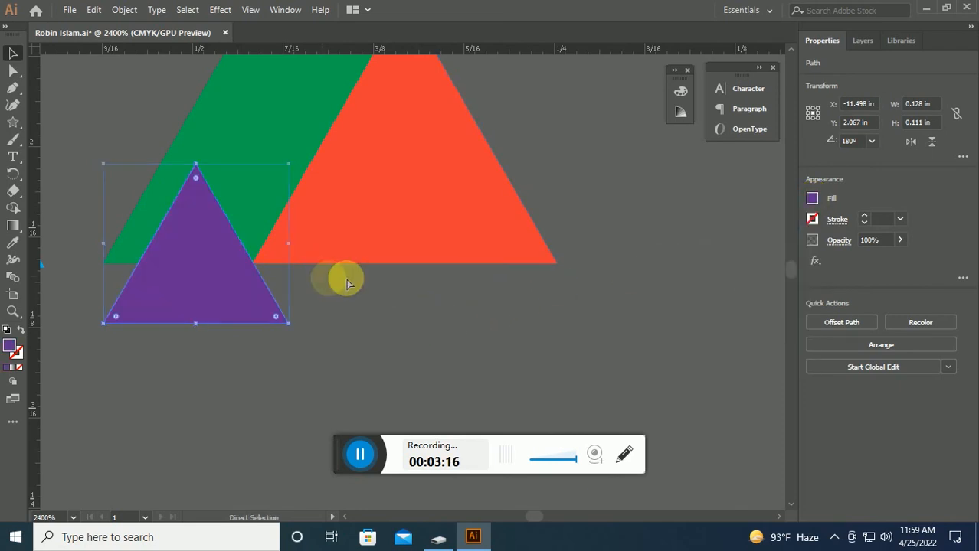
Scale the purple triangle to about 0.094 × 0.081 in and move it to the orange-red triangle's lower-left corner.
left_click_drag(402, 284, 516, 394)
key("v")
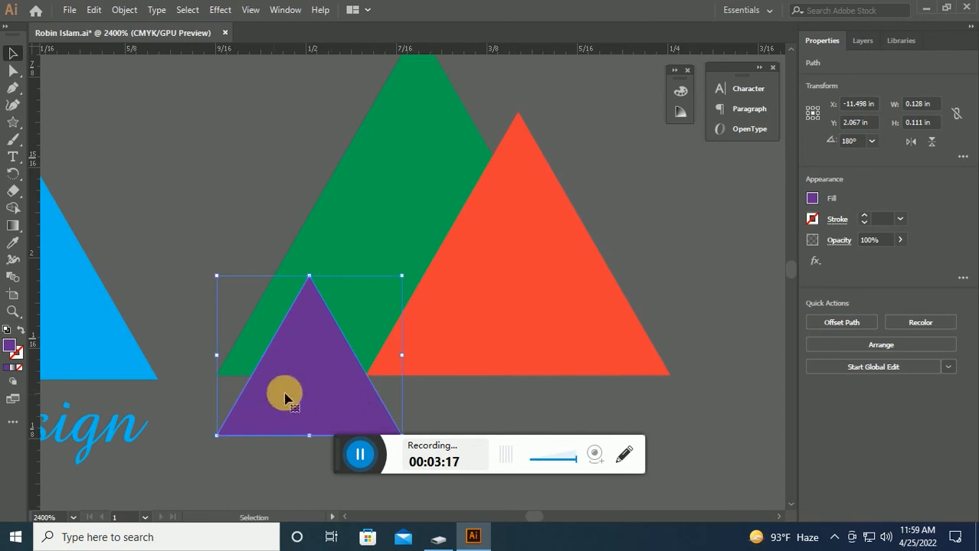
left_click_drag(401, 276, 354, 320)
left_click_drag(271, 402, 426, 353)
left_click(426, 358)
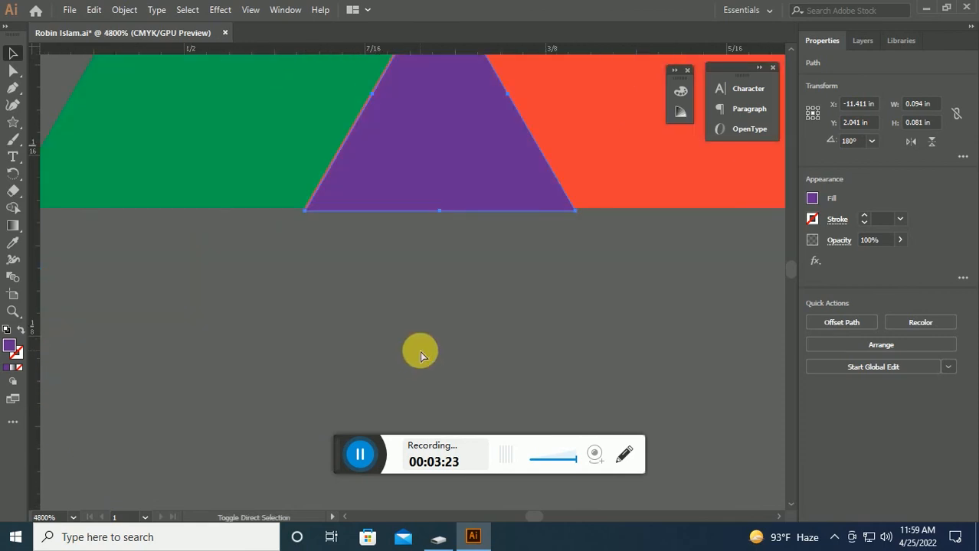
Align the purple triangle's lower-left corner exactly with the orange-red triangle's corner, with matching baseline and left edge.
left_click_drag(454, 291, 450, 423)
left_click(453, 314, "ctrl")
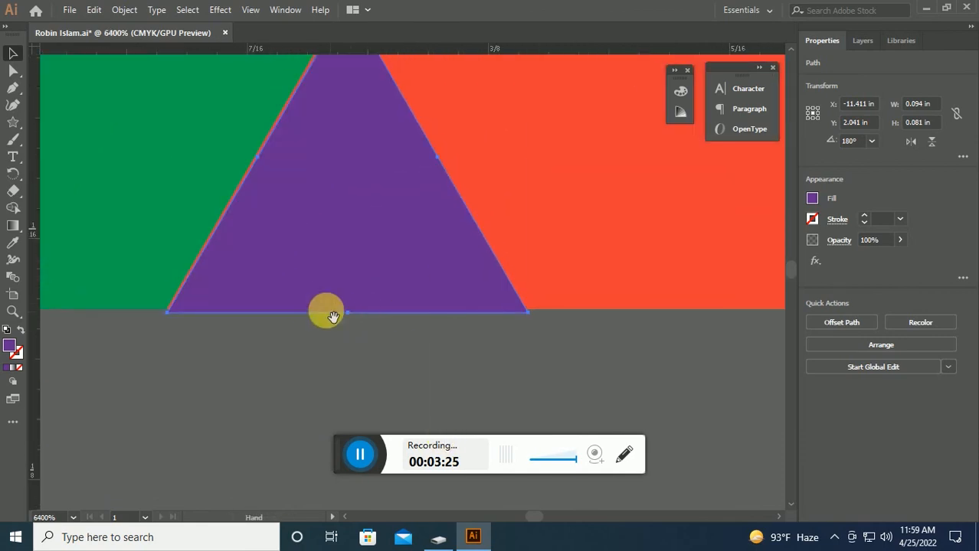
left_click_drag(347, 242, 349, 360)
left_click(175, 430, "ctrl")
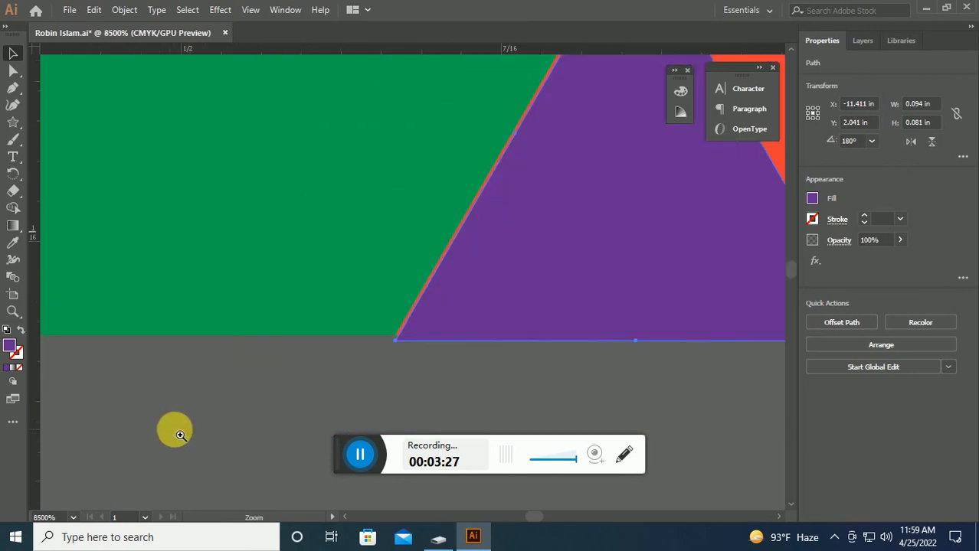
left_click_drag(628, 255, 164, 465)
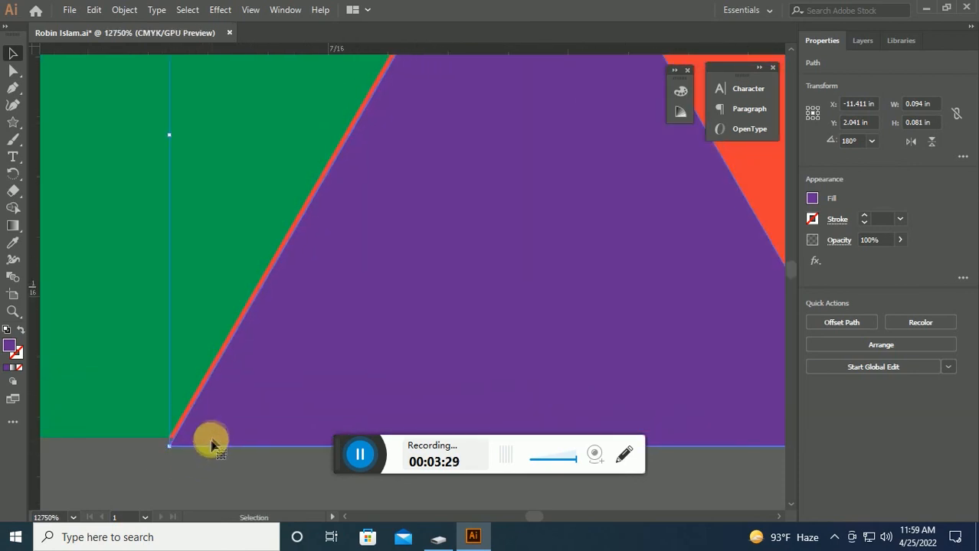
left_click_drag(211, 440, 210, 431)
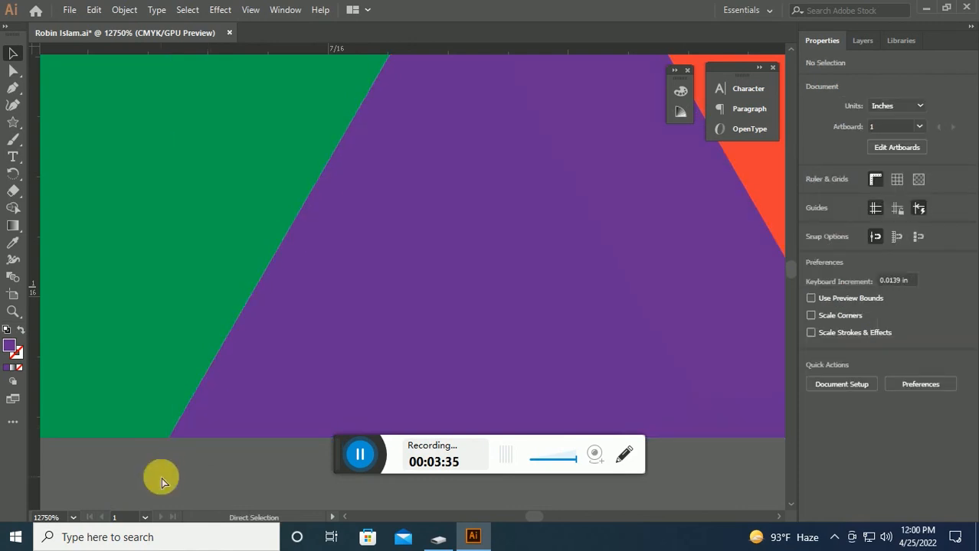
Scale the purple triangle down proportionally while keeping its lower-left corner in place.
key("ctrl+minus")
key("ctrl+minus")
key("ctrl+minus")
key("ctrl+minus")
key("ctrl+minus")
key("ctrl+minus")
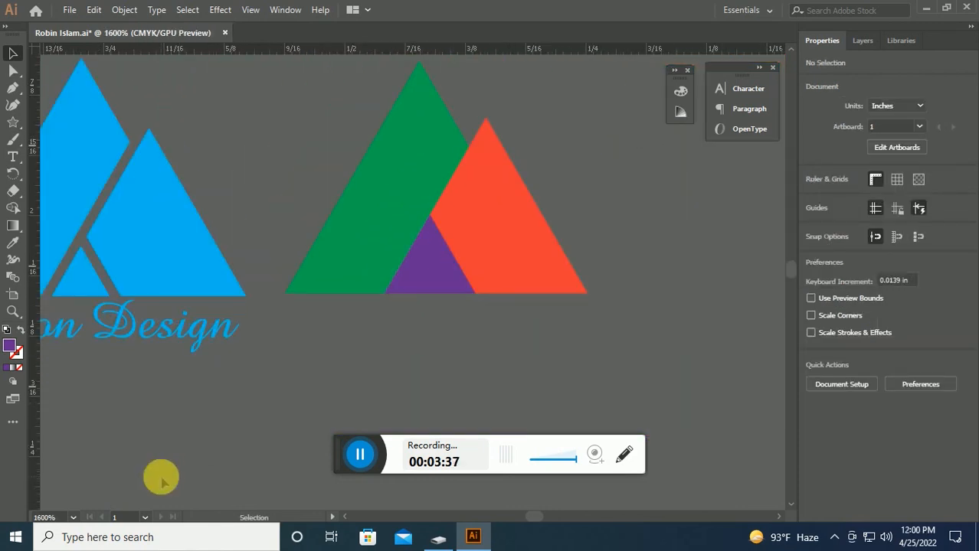
left_click(435, 264)
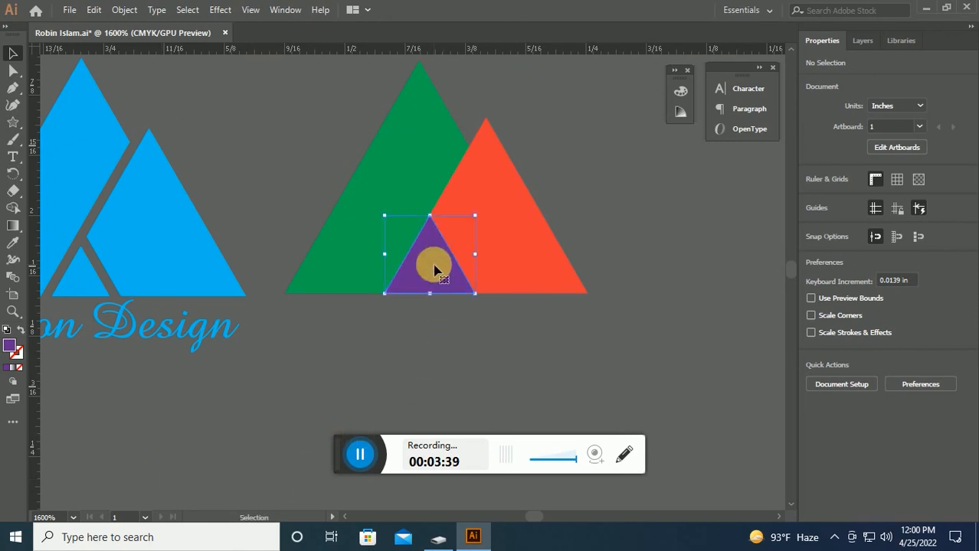
left_click_drag(477, 219, 456, 227)
Shift the orange-red and purple triangles together about 0.014 in to the left and deselect them.
left_click(598, 199)
left_click(441, 284)
left_click(428, 273, "shift")
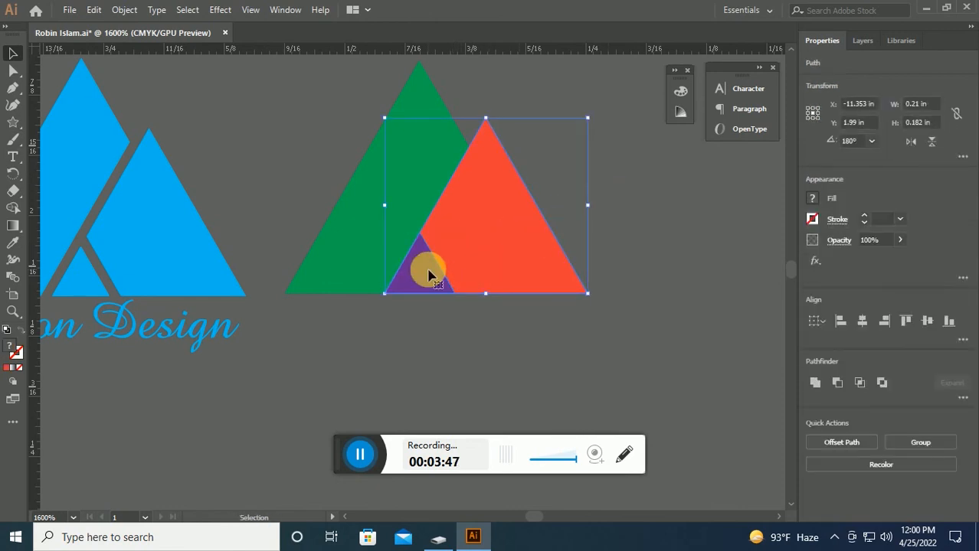
key("Left")
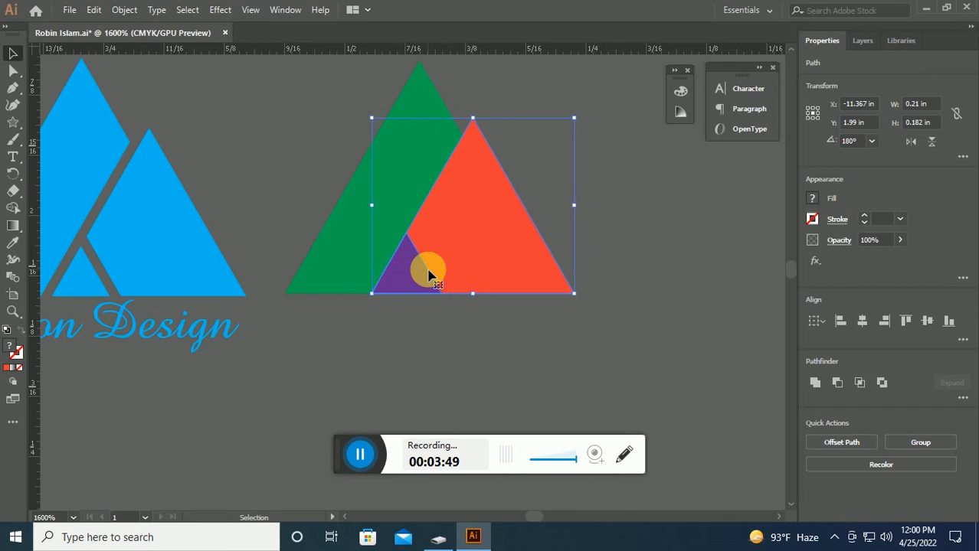
key("Left")
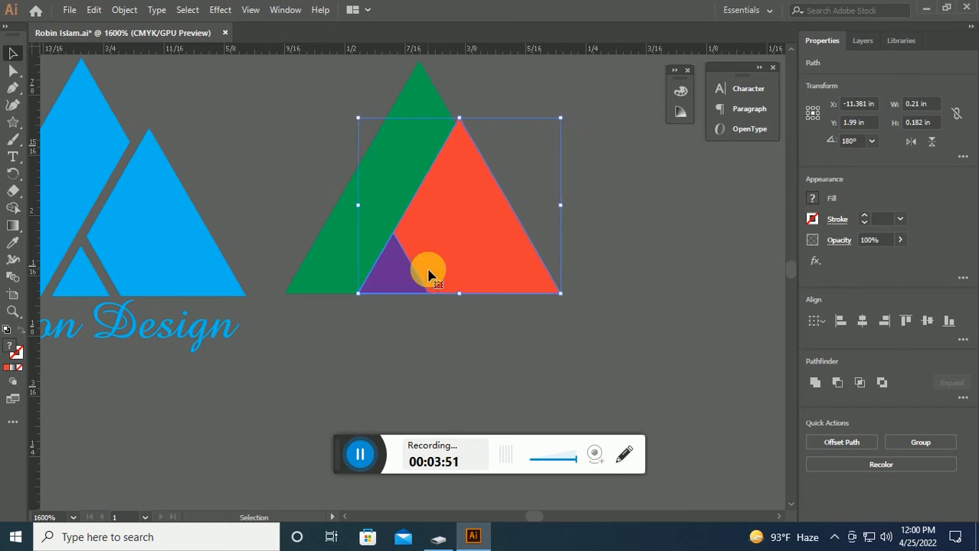
key("Right")
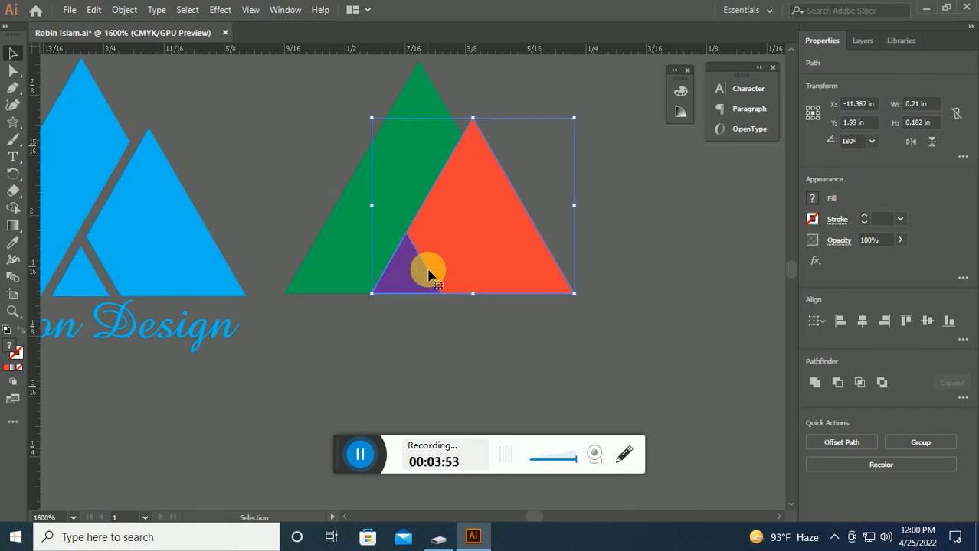
left_click(443, 365)
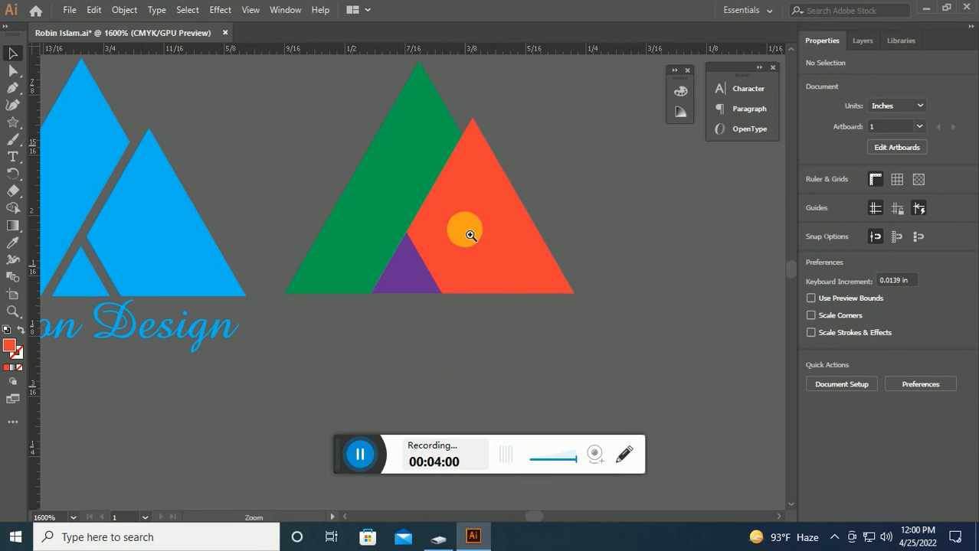
Duplicate the orange-red triangle and place the copy about 0.009 in left of the original on the same baseline.
left_click(468, 228, "ctrl")
left_click_drag(516, 169, 612, 201)
left_click(537, 281)
key("a")
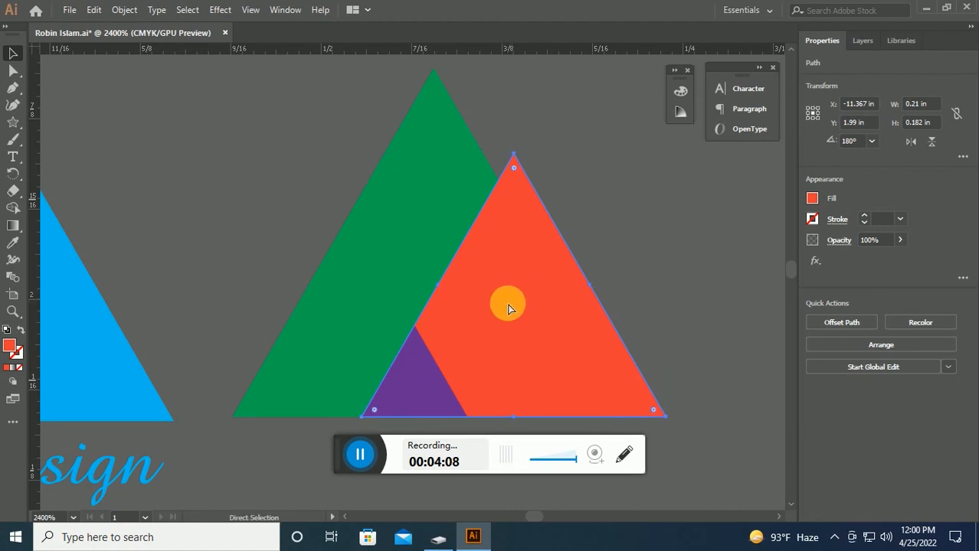
key("v")
left_click_drag(513, 308, 615, 319)
key("ctrl+z")
left_click_drag(542, 291, 490, 298)
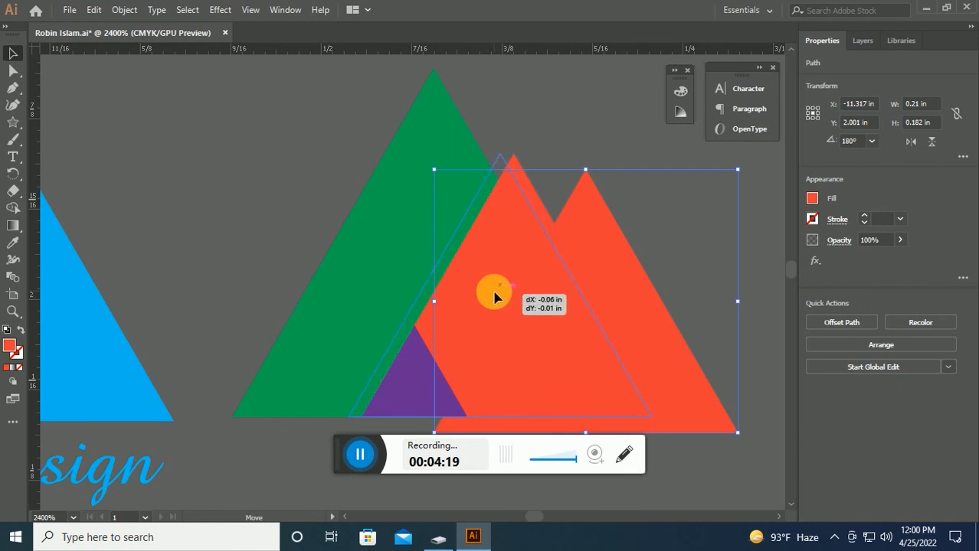
left_click_drag(494, 297, 496, 296)
key("ctrl+plus")
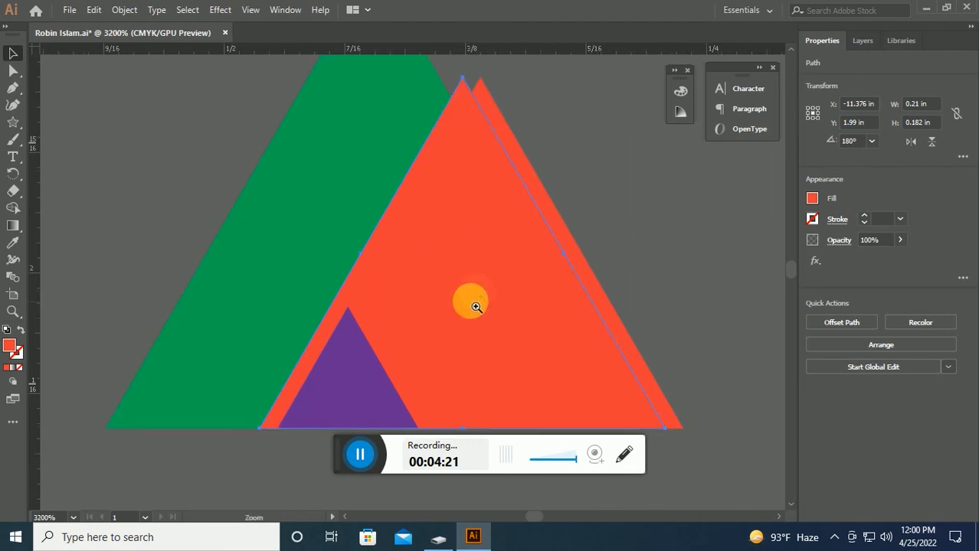
left_click_drag(501, 233, 560, 274)
left_click(433, 164)
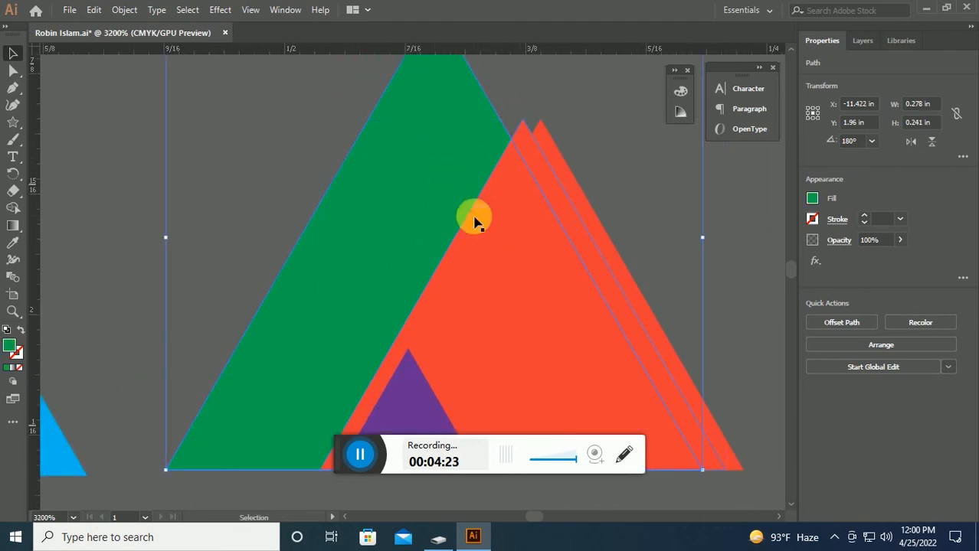
left_click(121, 123)
left_click(377, 218)
left_click(448, 266, "shift")
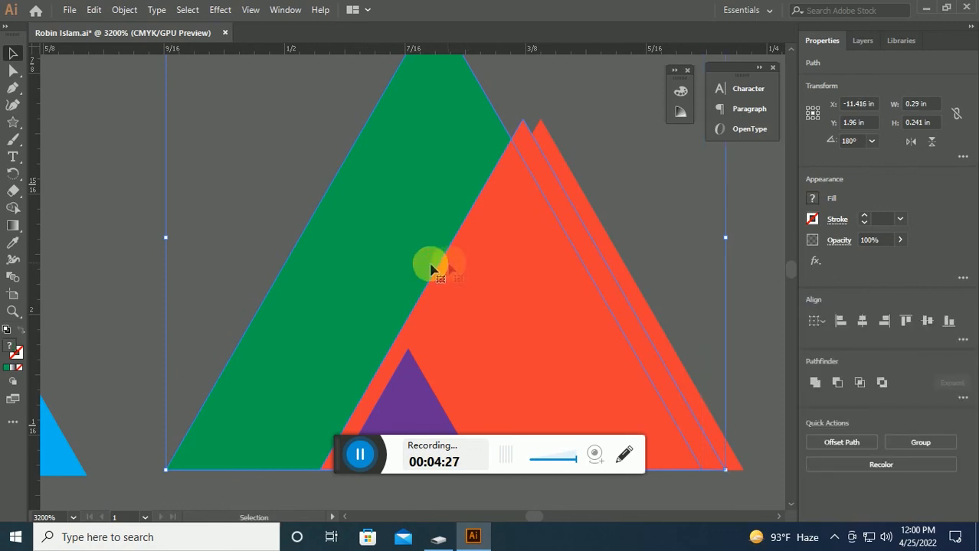
left_click(19, 209)
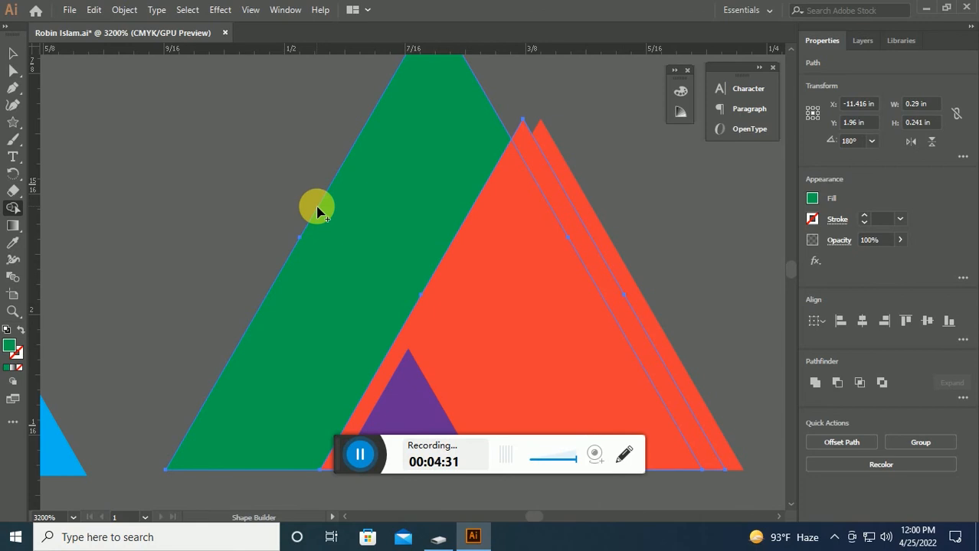
left_click(13, 54)
left_click(208, 157)
Select all the overlapping triangles and use Shape Builder to separate the green band from the thin strip along the orange-red left edge.
left_click(696, 328)
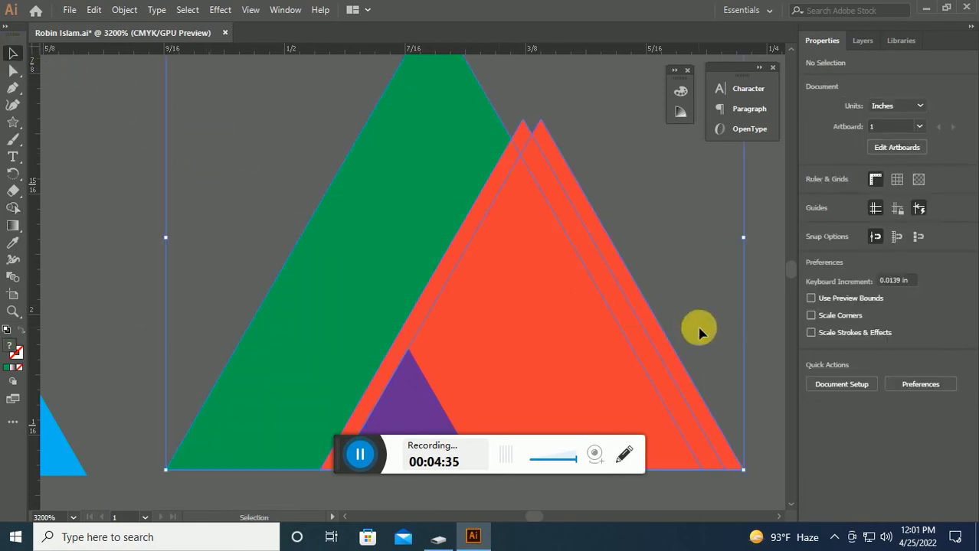
left_click(14, 208)
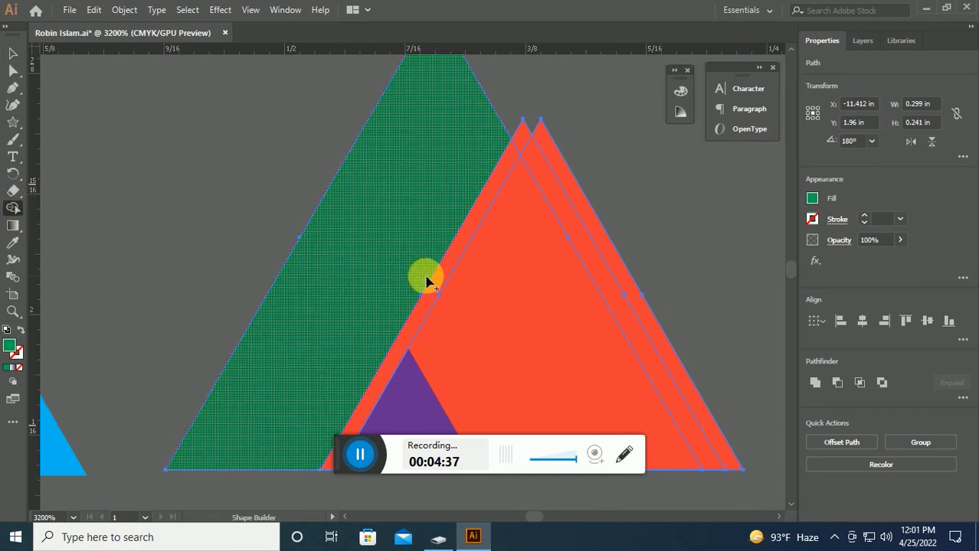
left_click_drag(452, 265, 528, 146)
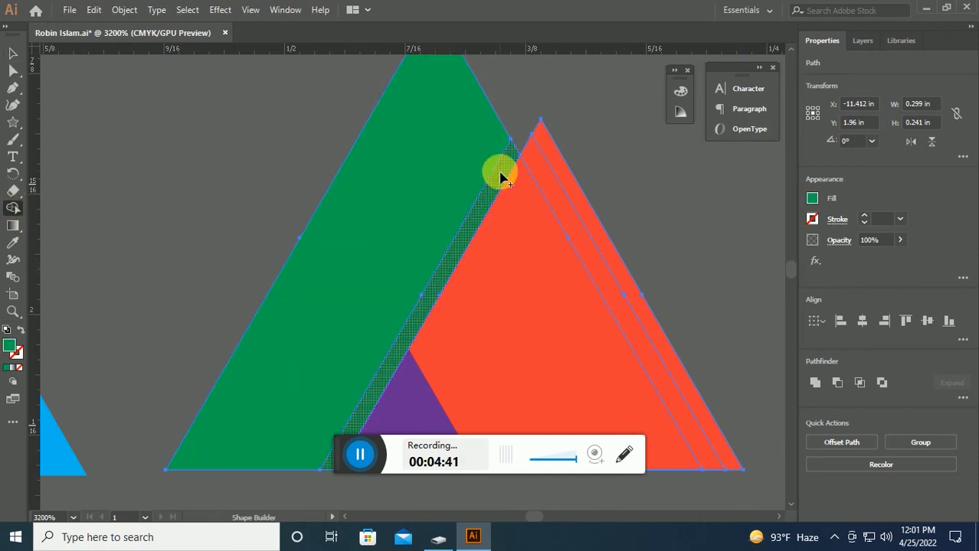
left_click(496, 192)
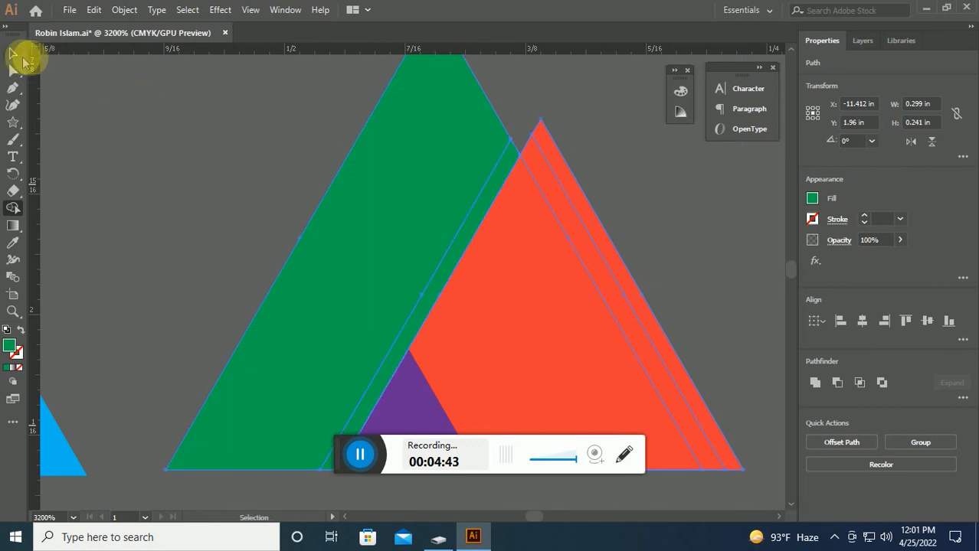
Move the thin green strip out of the logo to the left of the green band, and hide the artboards.
left_click(11, 54)
left_click(130, 119)
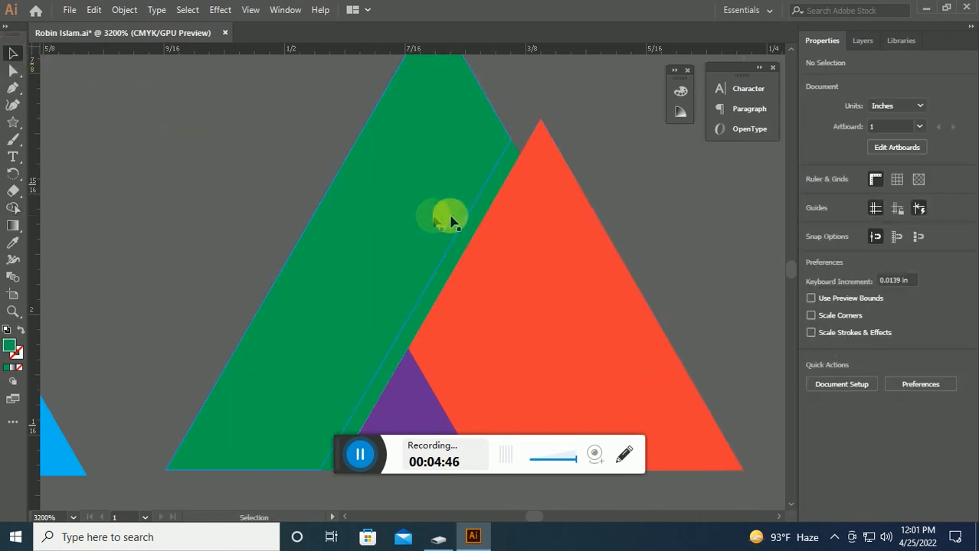
left_click_drag(481, 213, 246, 159)
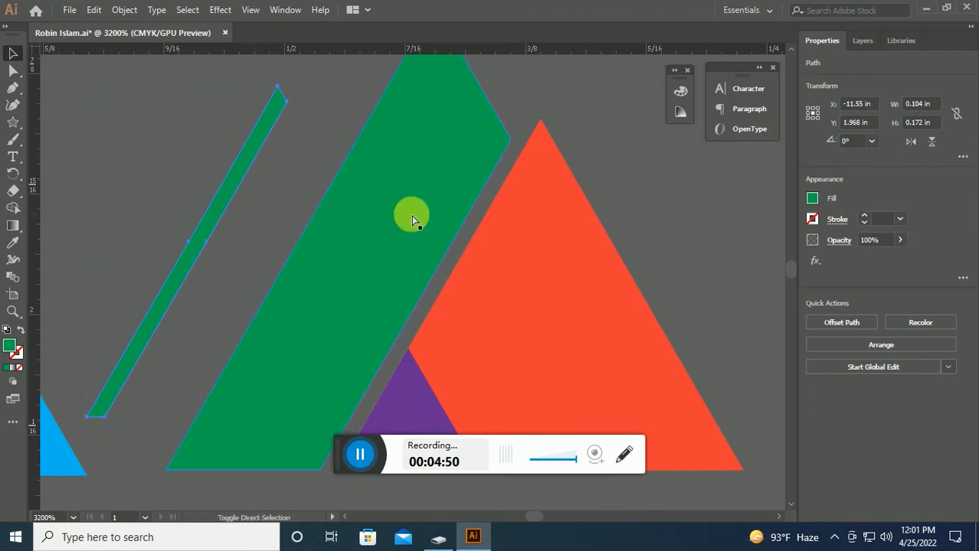
key("ctrl+shift+h")
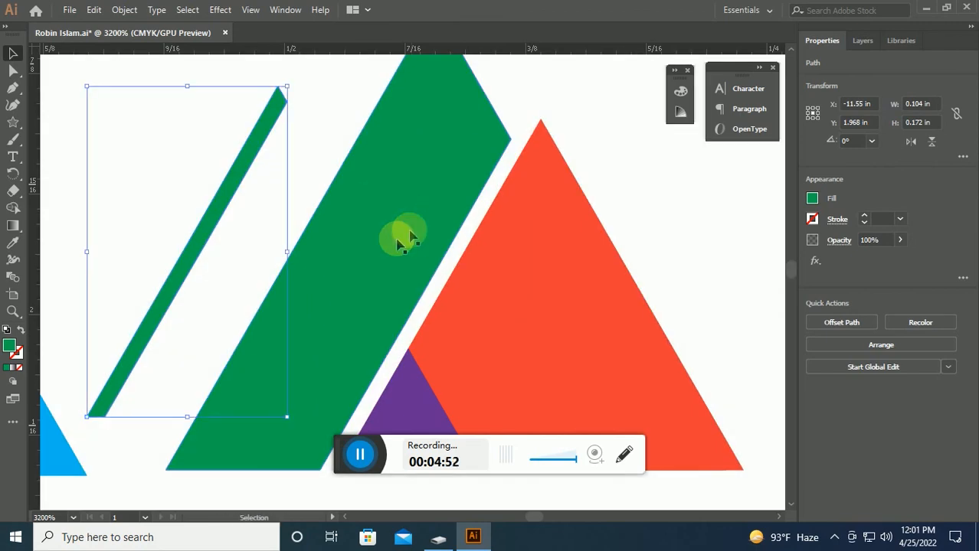
Reflect the thin green strip across the vertical axis.
left_click(540, 208)
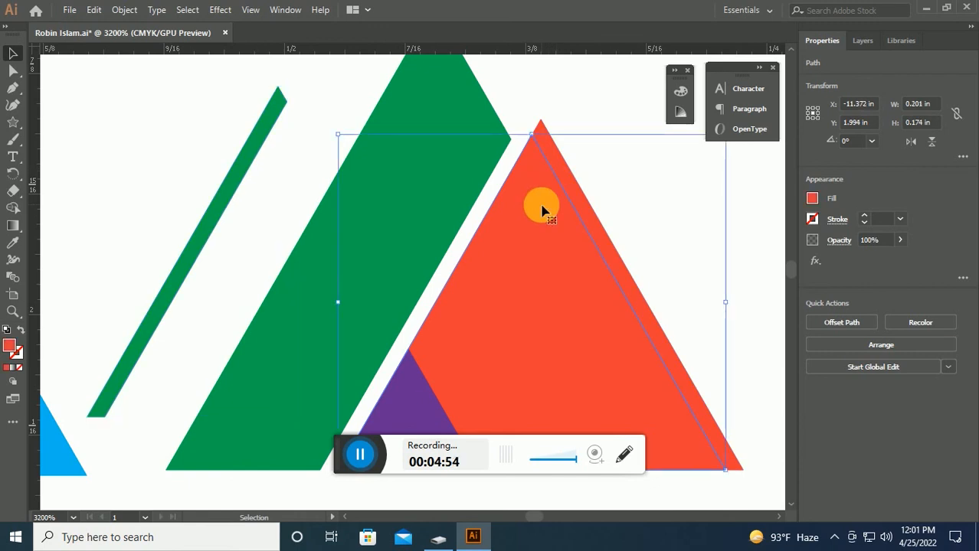
key("ctrl+shift+a")
left_click_drag(500, 312, 440, 243)
left_click_drag(203, 179, 186, 244)
right_click(186, 244)
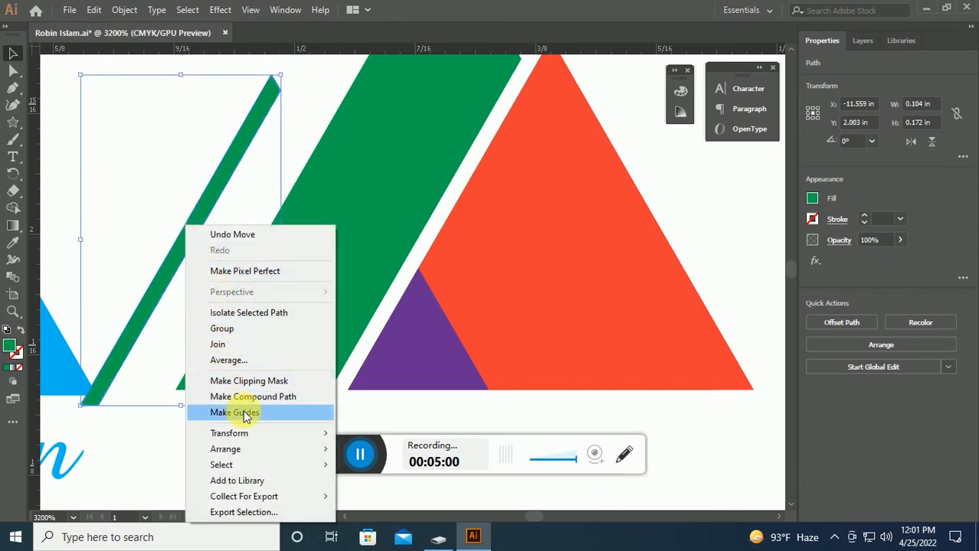
mouse_move(287, 433)
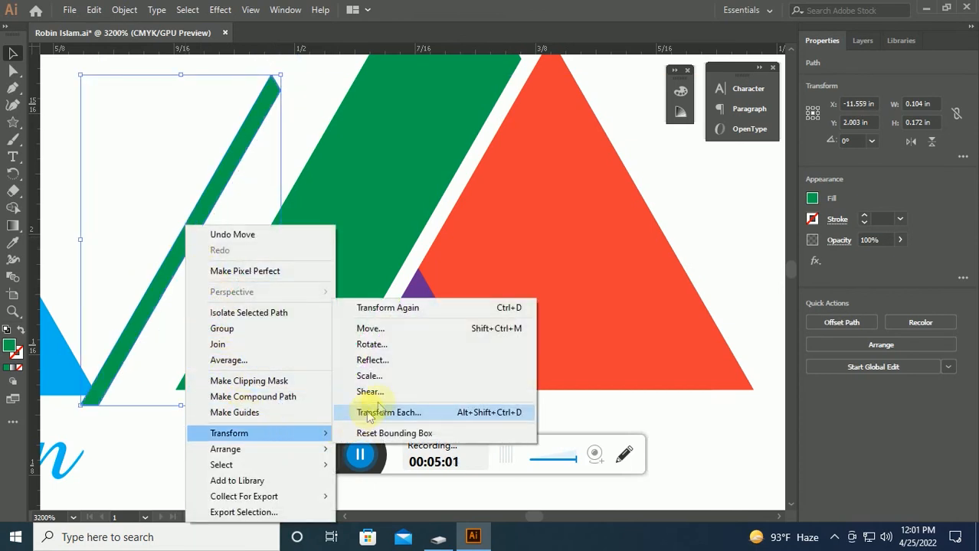
left_click(370, 360)
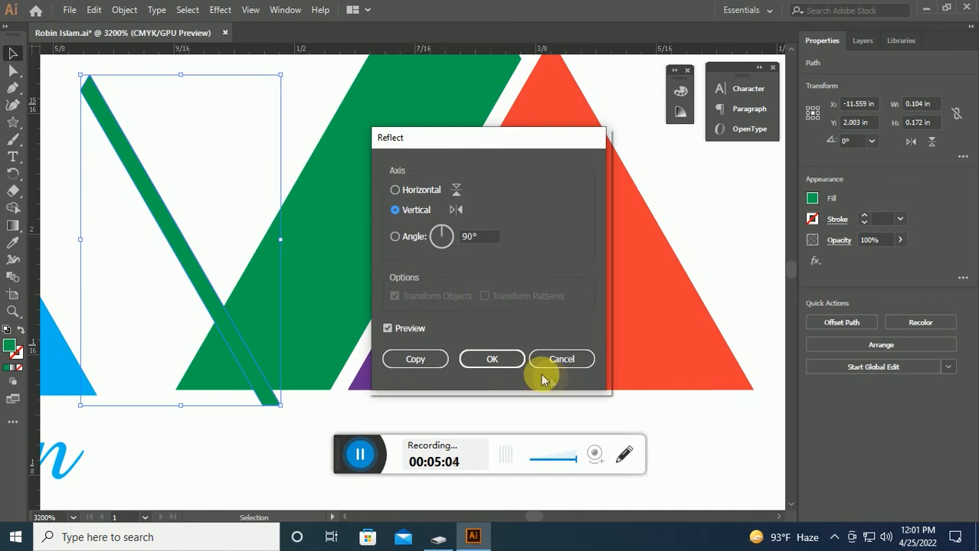
left_click(475, 359)
Move the reflected green strip against the purple triangle's right edge, crossing the orange-red shape and the white gap, and deselect it.
left_click_drag(184, 249, 435, 271)
scroll(458, 323, "up", 3)
left_click_drag(267, 218, 604, 374)
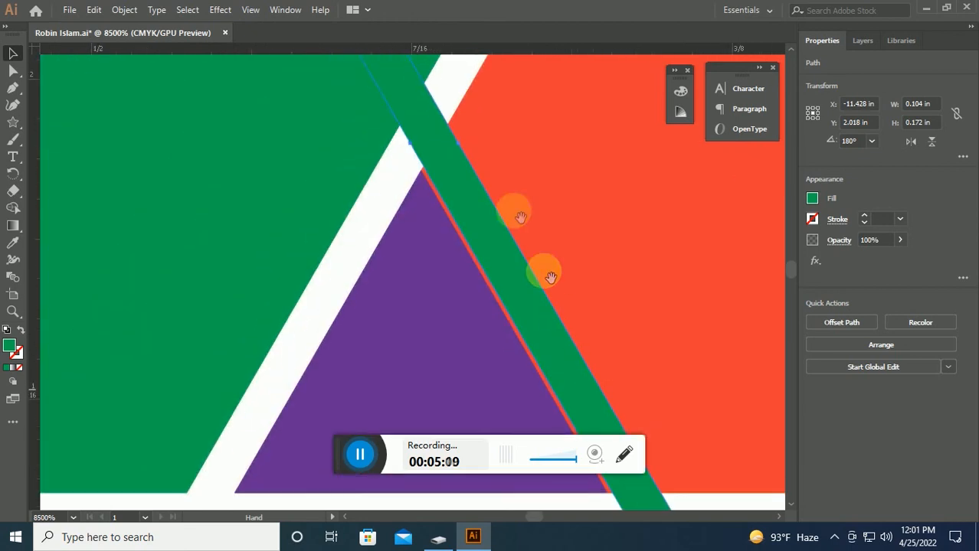
left_click_drag(488, 180, 487, 242)
left_click(461, 242, "ctrl")
left_click(460, 242, "ctrl")
left_click_drag(269, 288, 266, 291)
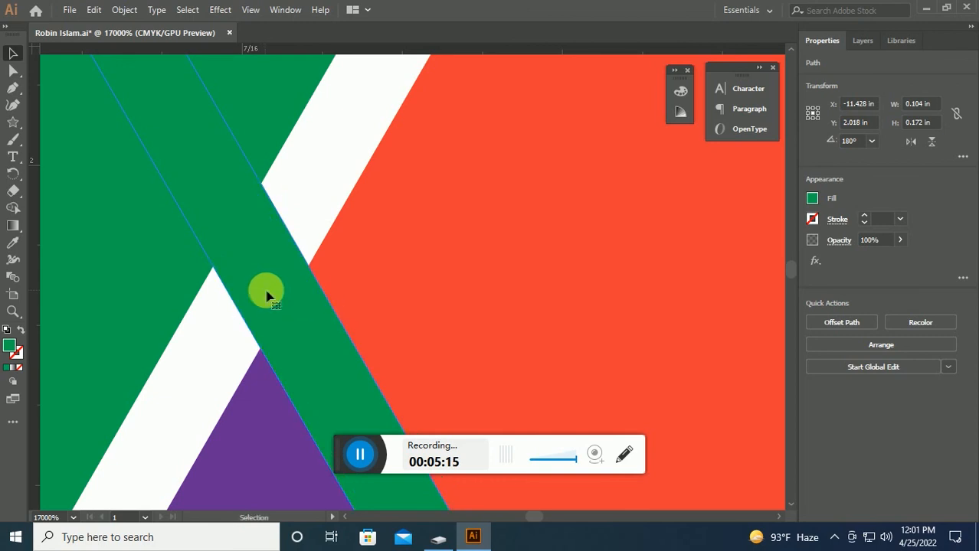
left_click(300, 200)
Select the strip, purple and orange-red shapes and remove the strip pieces with Shape Builder, leaving a gap between purple and orange-red.
key("ctrl+minus")
key("ctrl+minus")
key("ctrl+minus")
key("ctrl+minus")
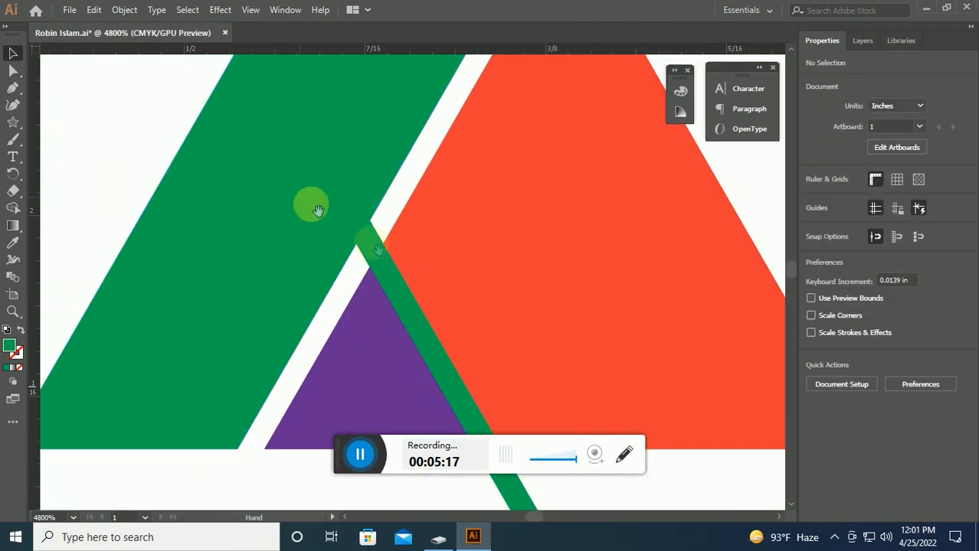
left_click_drag(497, 252, 416, 137)
left_click(452, 205)
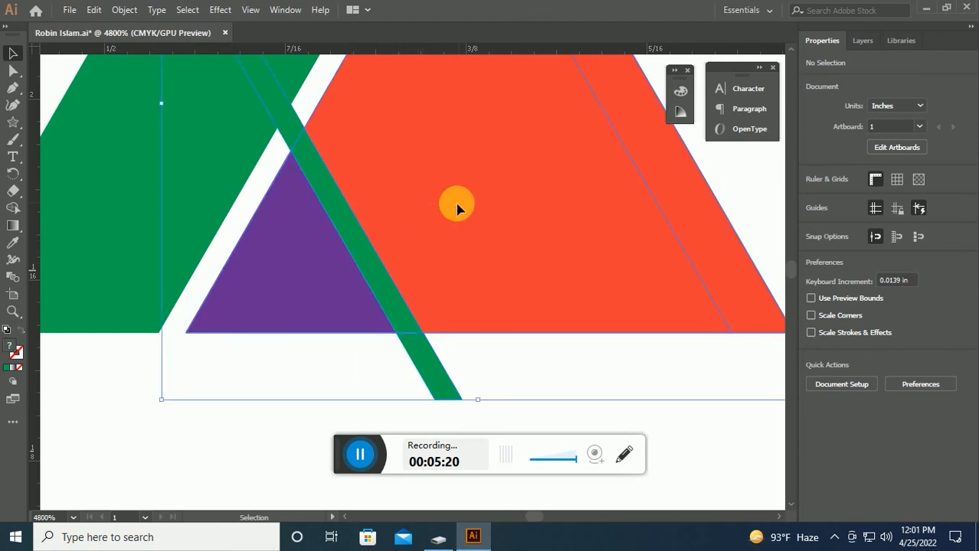
left_click(14, 208)
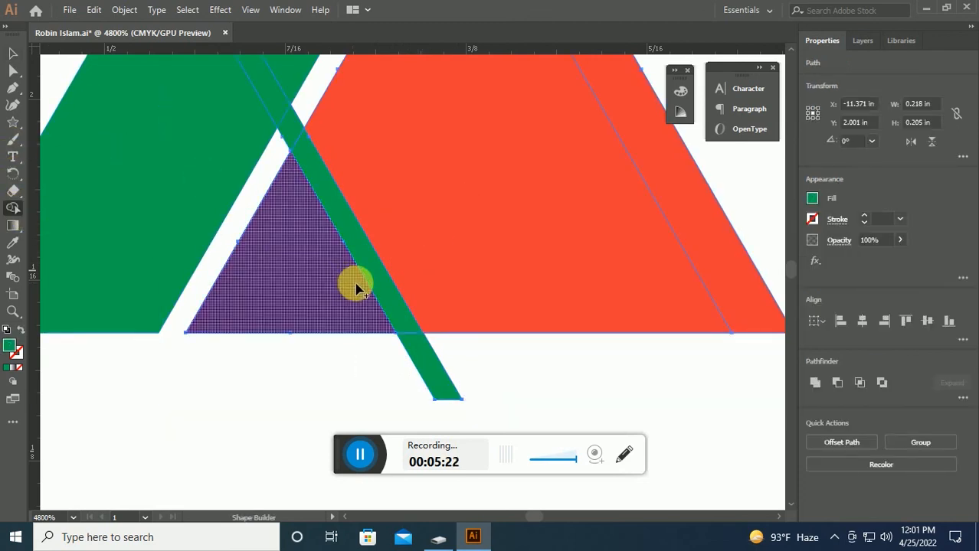
left_click(391, 310, "alt")
left_click(410, 343, "alt")
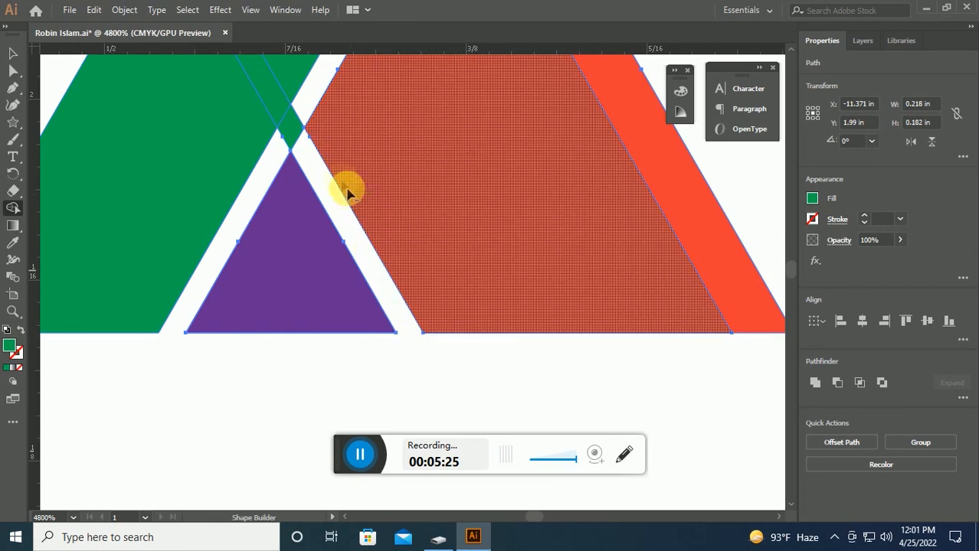
left_click(301, 132)
left_click(13, 53)
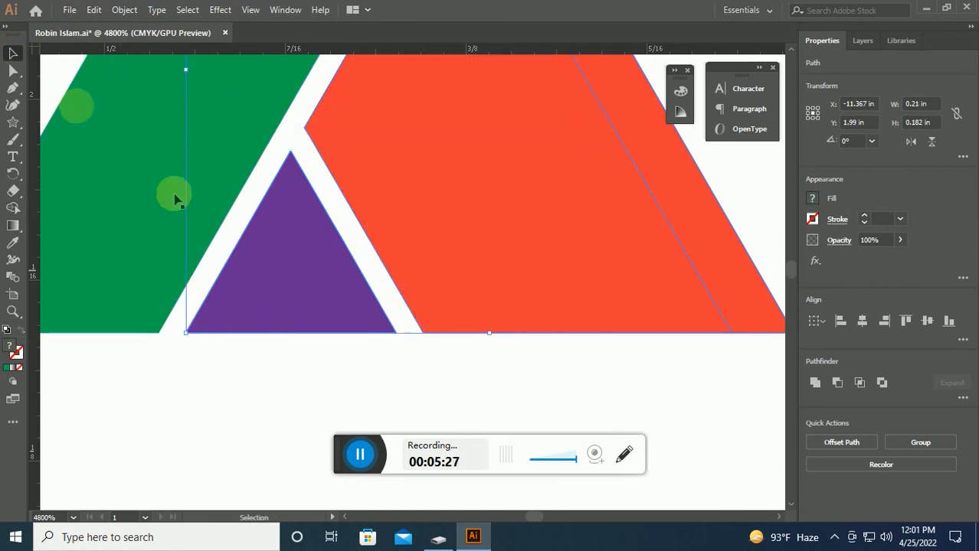
left_click(299, 373)
Select all pieces of the new triangle logo, fill them with green 00A651, and deselect them.
key("ctrl+minus")
key("ctrl+minus")
key("ctrl+minus")
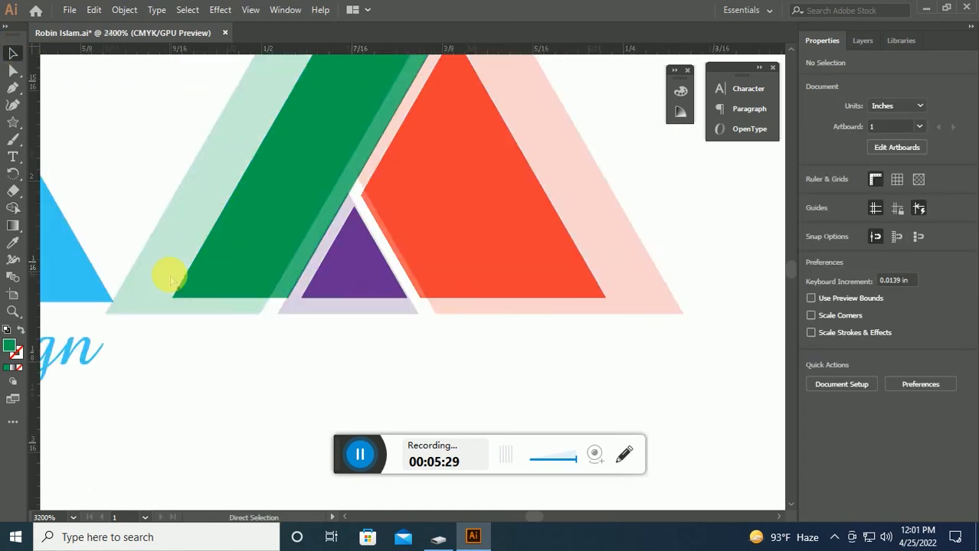
left_click_drag(352, 358, 457, 381)
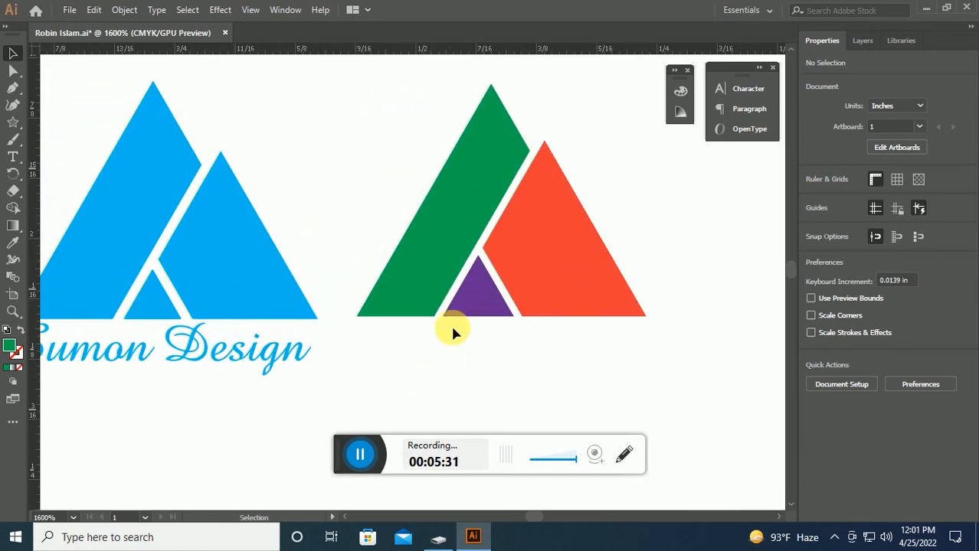
left_click(463, 232)
left_click(484, 346)
left_click_drag(381, 134, 643, 308)
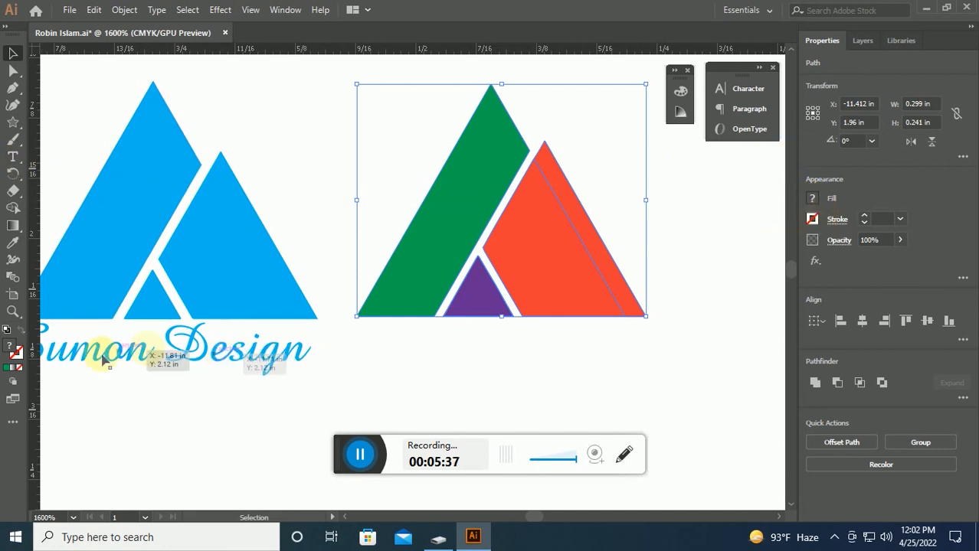
double_click(12, 350)
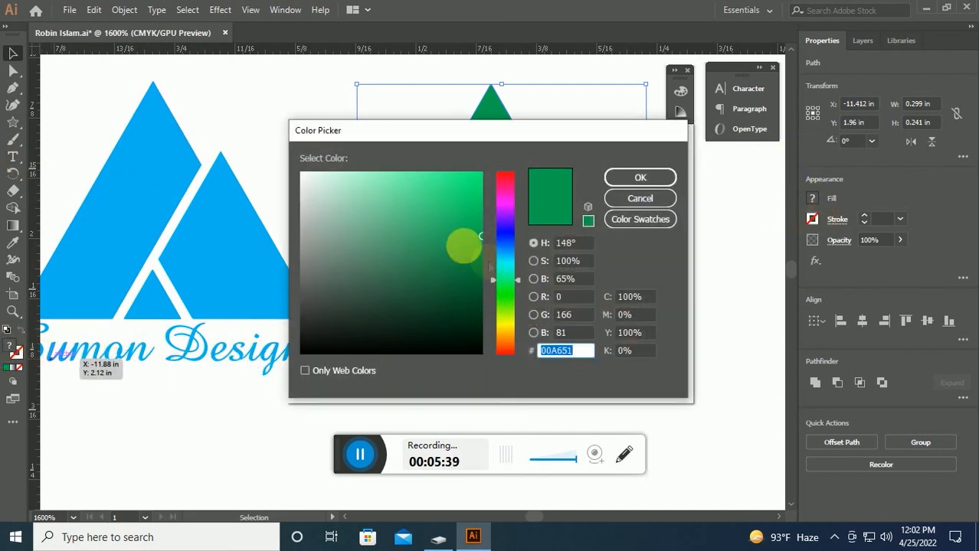
left_click(624, 179)
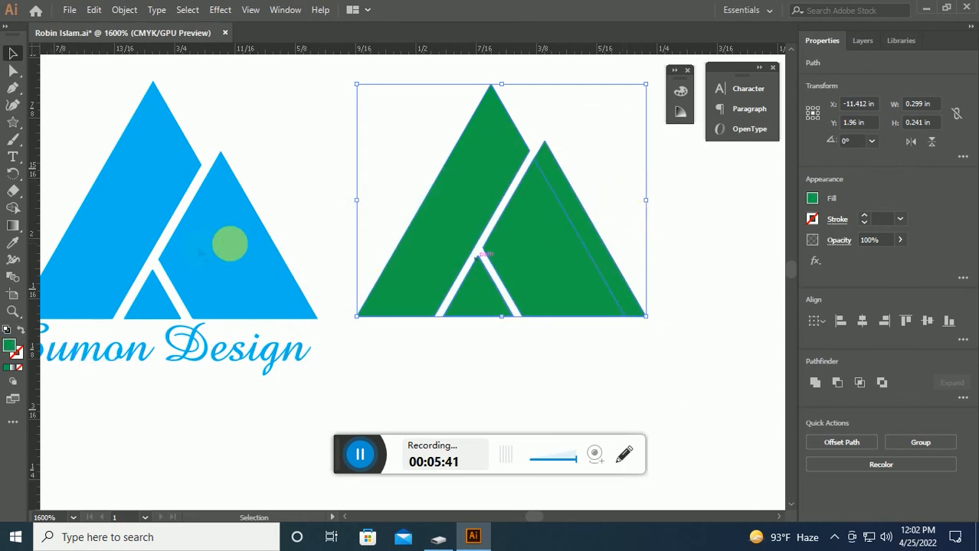
left_click(310, 112)
Try to move and delete the overlapping shapes on the logo's right side, and undo these changes.
left_click_drag(537, 218, 635, 253)
key("a")
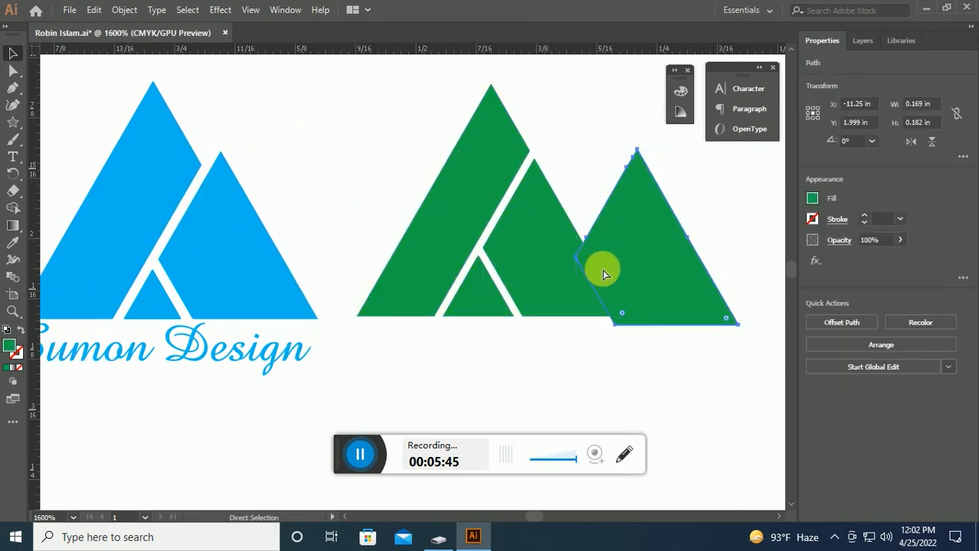
key("ctrl+z")
key("ctrl+z")
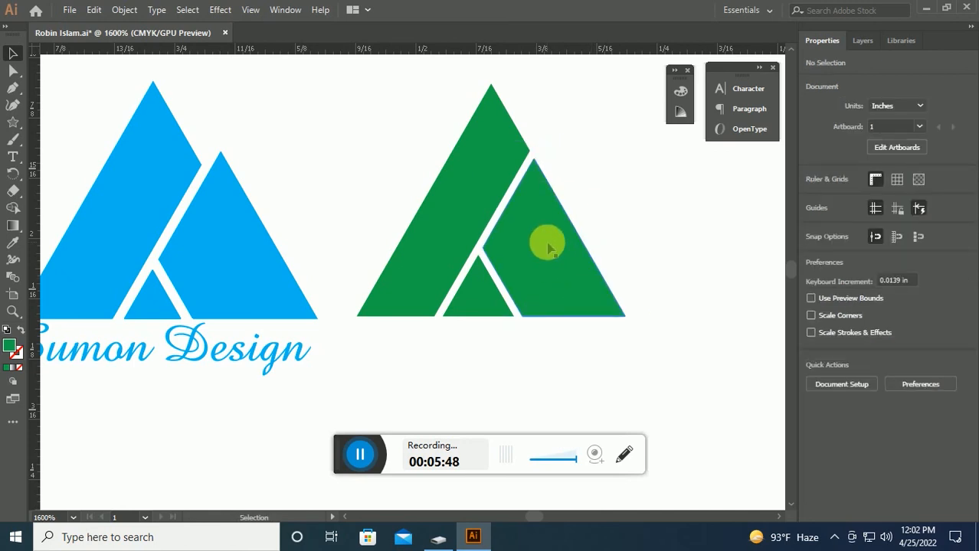
left_click(547, 244)
key("Delete")
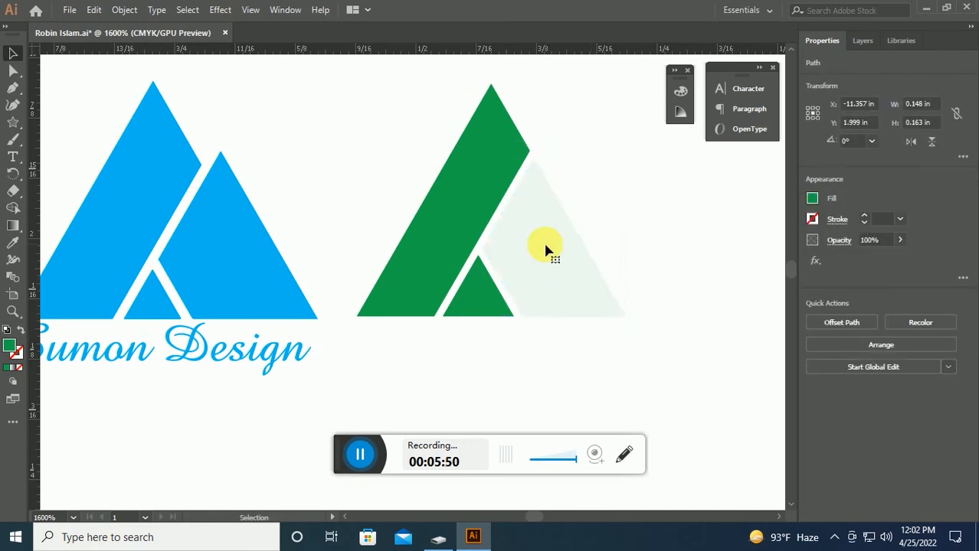
key("ctrl+z")
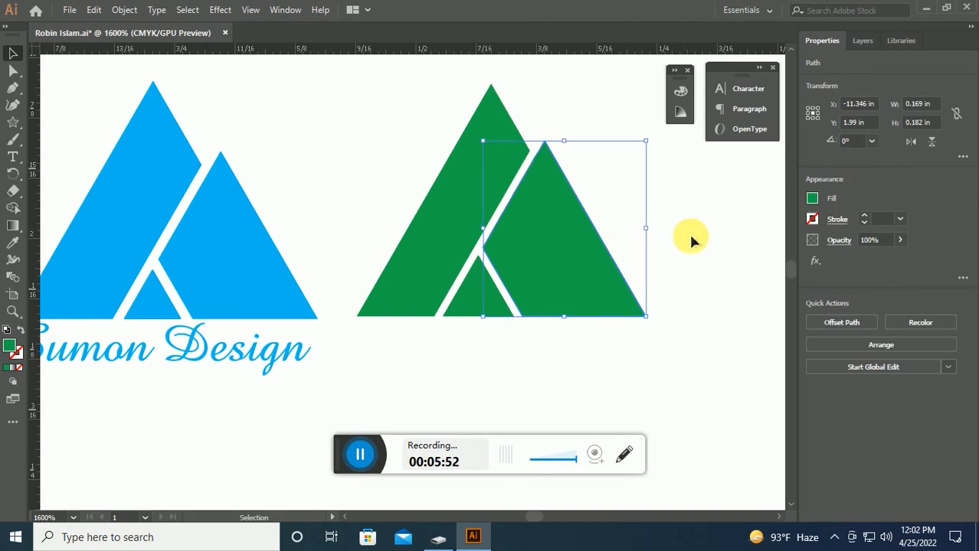
left_click(687, 249)
Add the text "Sumon Design" in Amazone BT at 12 pt near the base of the green logo.
left_click(244, 357)
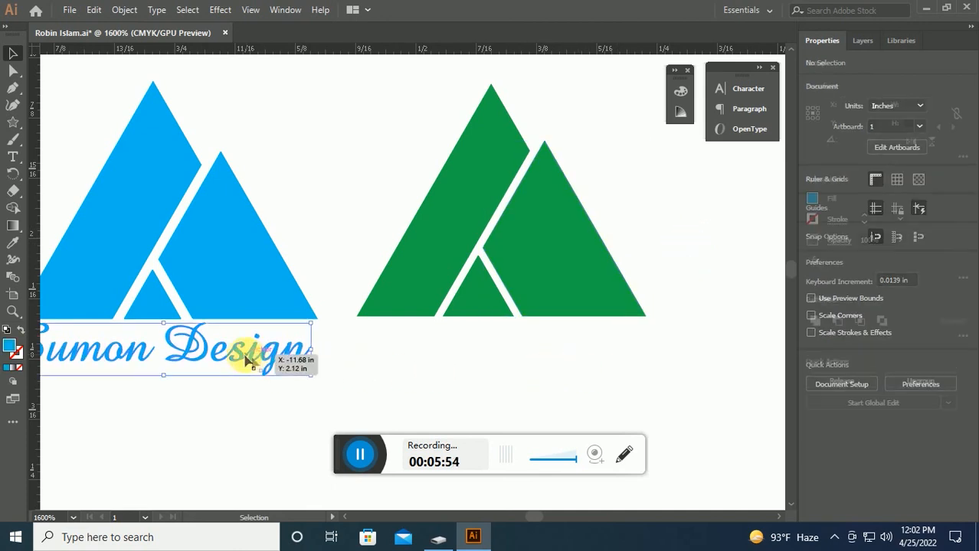
left_click(461, 380)
key("space")
left_click_drag(412, 387, 430, 376)
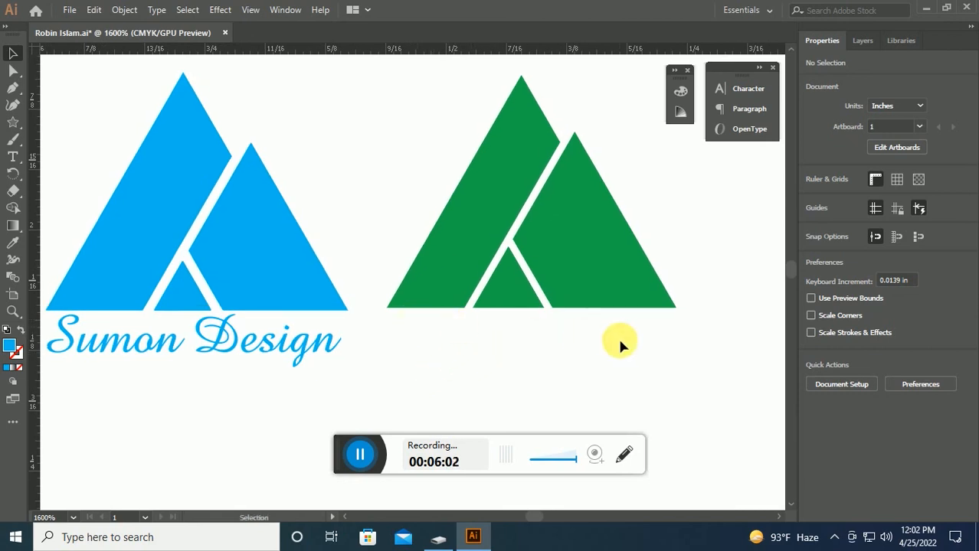
left_click(14, 158)
left_click(420, 338)
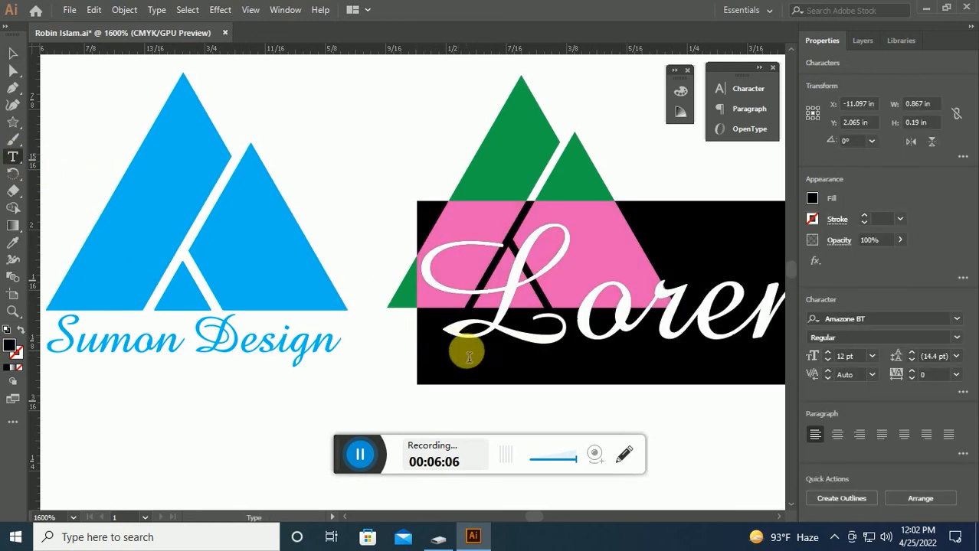
key("ctrl+minus")
key("ctrl+minus")
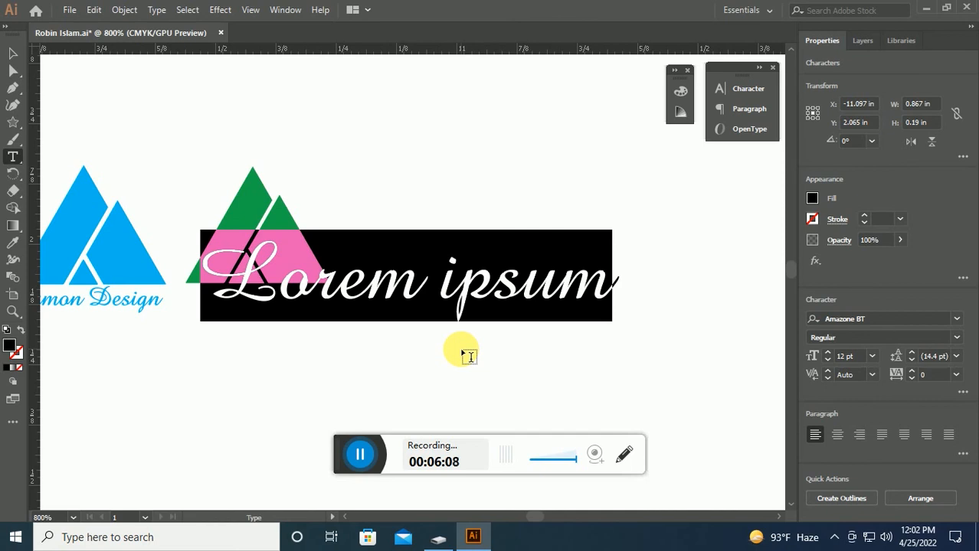
type("Sum")
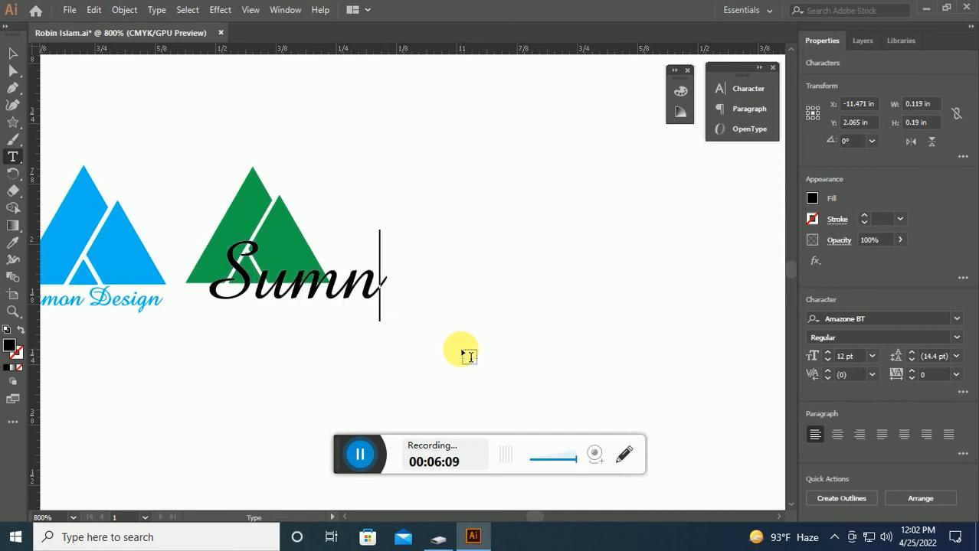
type("on Design")
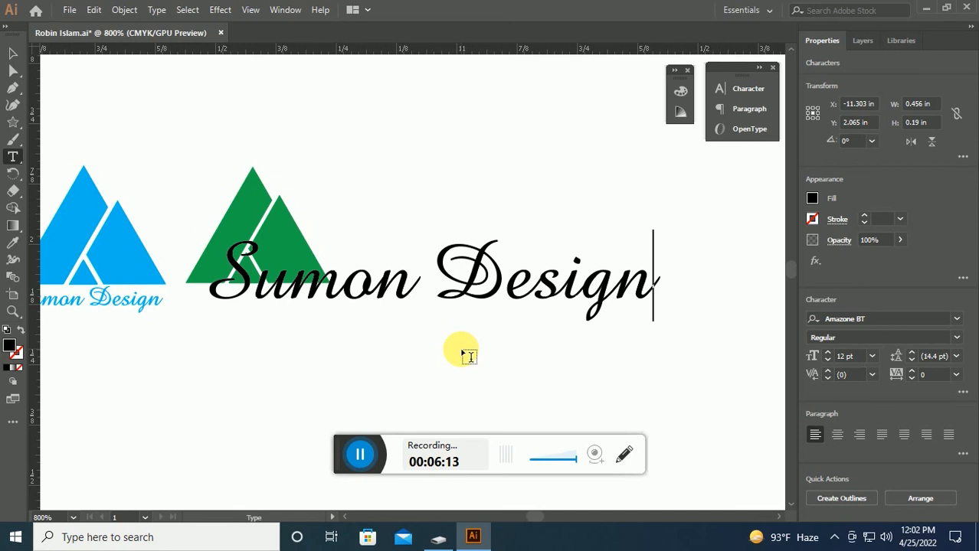
key("Escape")
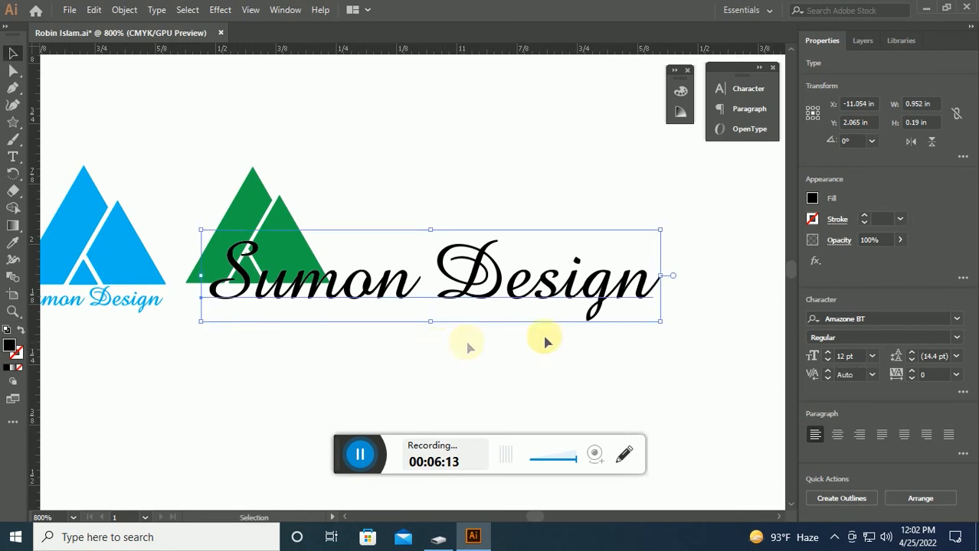
Scale the new text down to about 0.306 in wide and place it directly beneath the green triangles.
left_click_drag(667, 233, 448, 298)
left_click(316, 305, "ctrl")
left_click_drag(517, 253, 499, 338)
left_click_drag(383, 398, 339, 376)
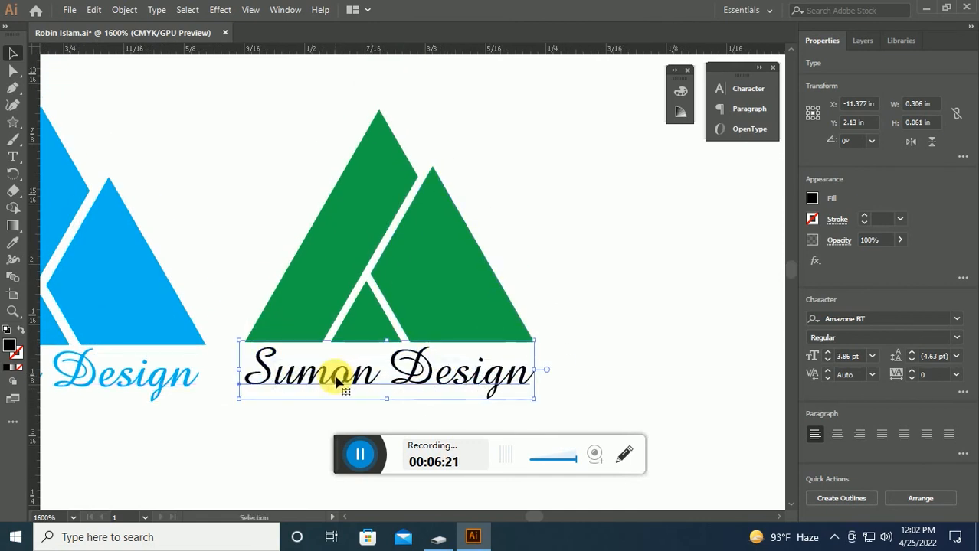
left_click(500, 358, "ctrl")
left_click_drag(387, 307, 592, 294)
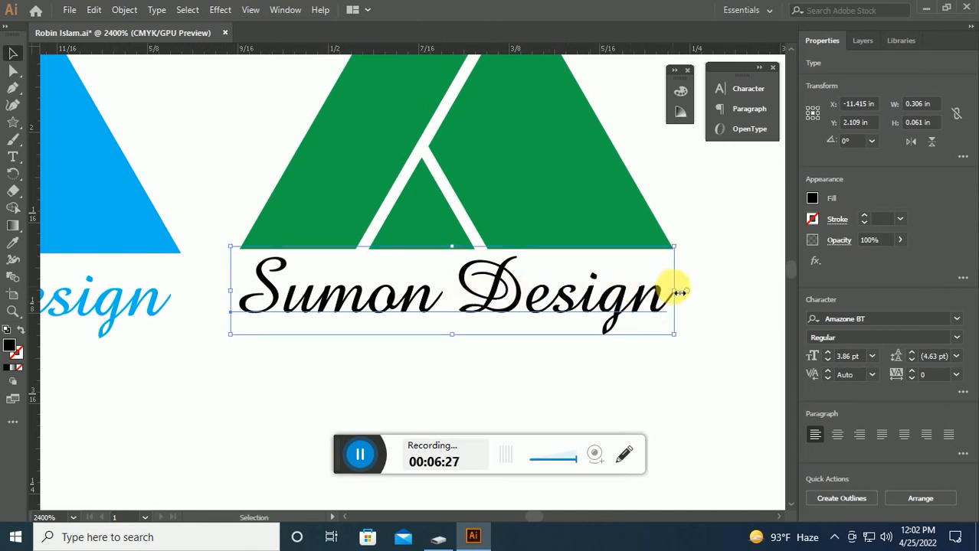
Fine-tune the black text's side edges to match the base of the green logo, and deselect it.
left_click_drag(680, 294, 679, 294)
left_click(200, 275)
left_click(255, 303)
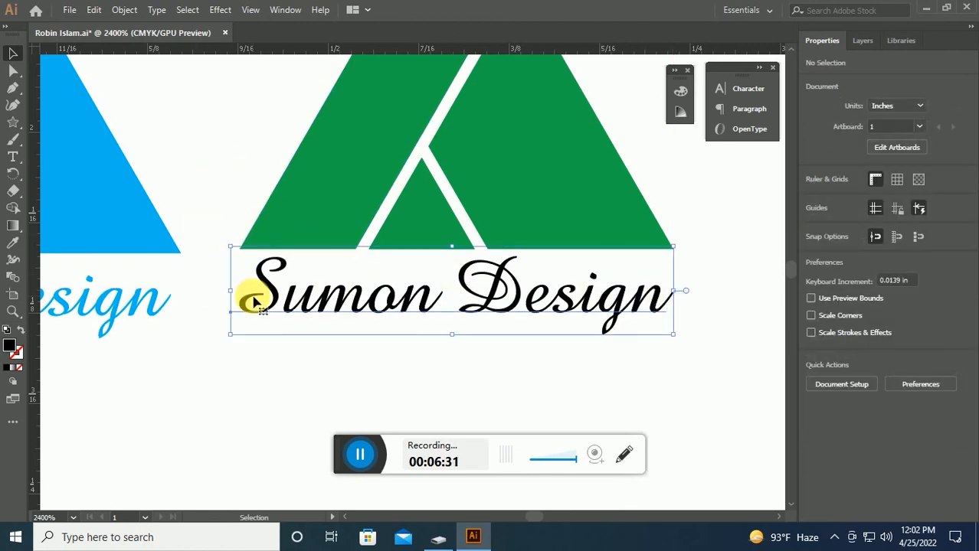
left_click_drag(234, 296, 239, 296)
left_click(218, 198)
Select all the green logo shapes together with the black "Sumon Design" text.
key("ctrl+minus")
key("ctrl+minus")
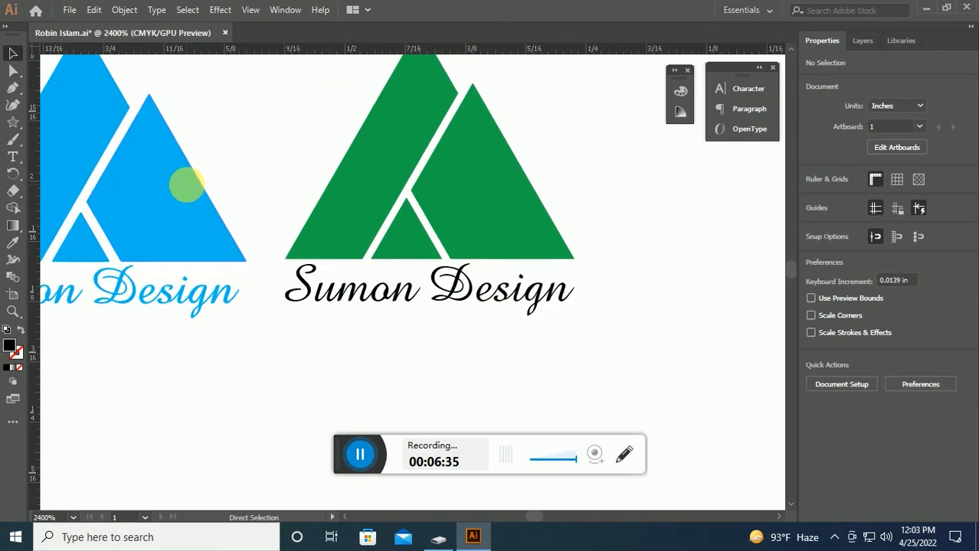
left_click_drag(295, 126, 423, 195)
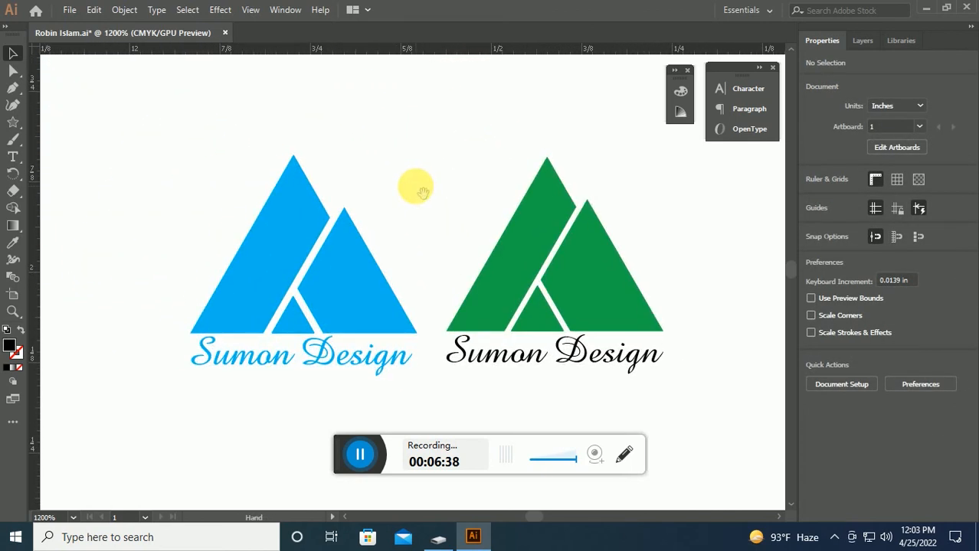
left_click(506, 368)
left_click(538, 313)
left_click(599, 299)
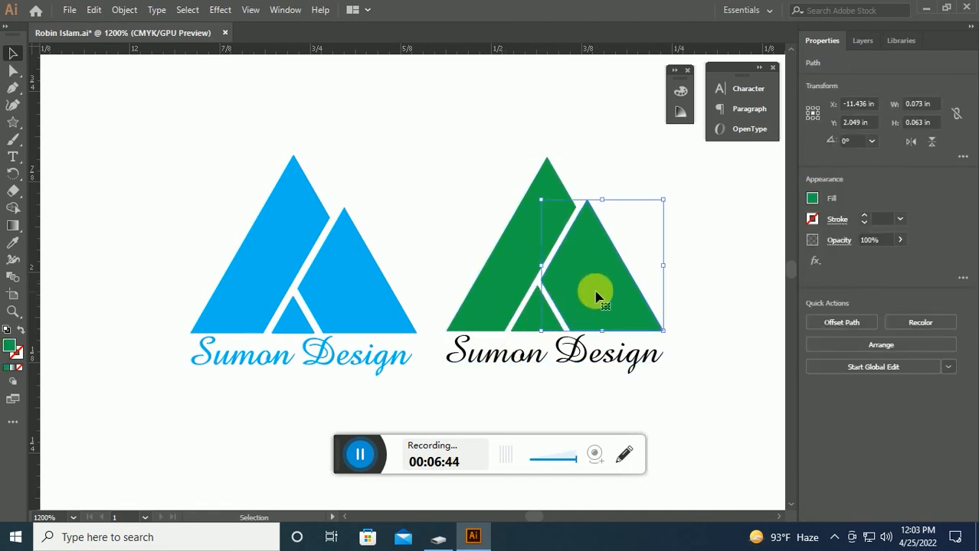
left_click_drag(437, 141, 664, 374)
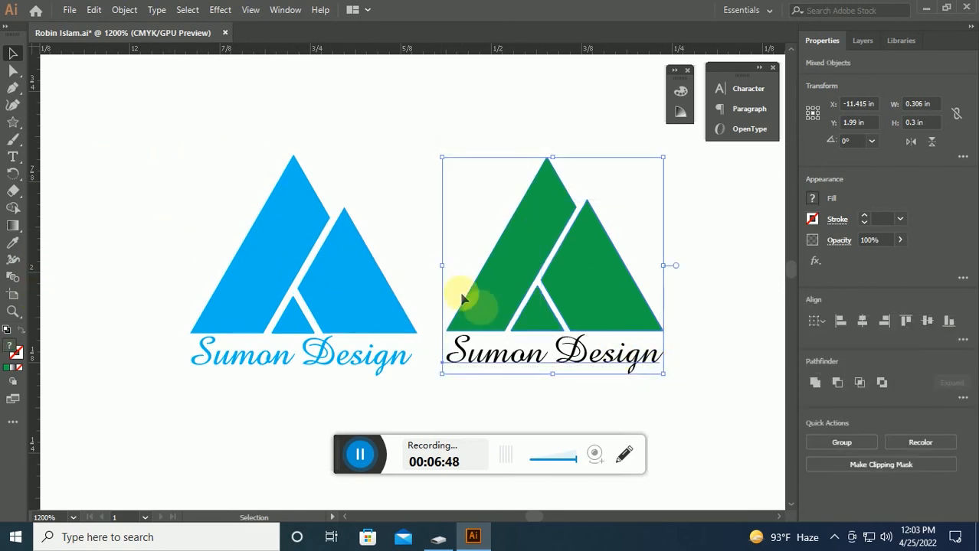